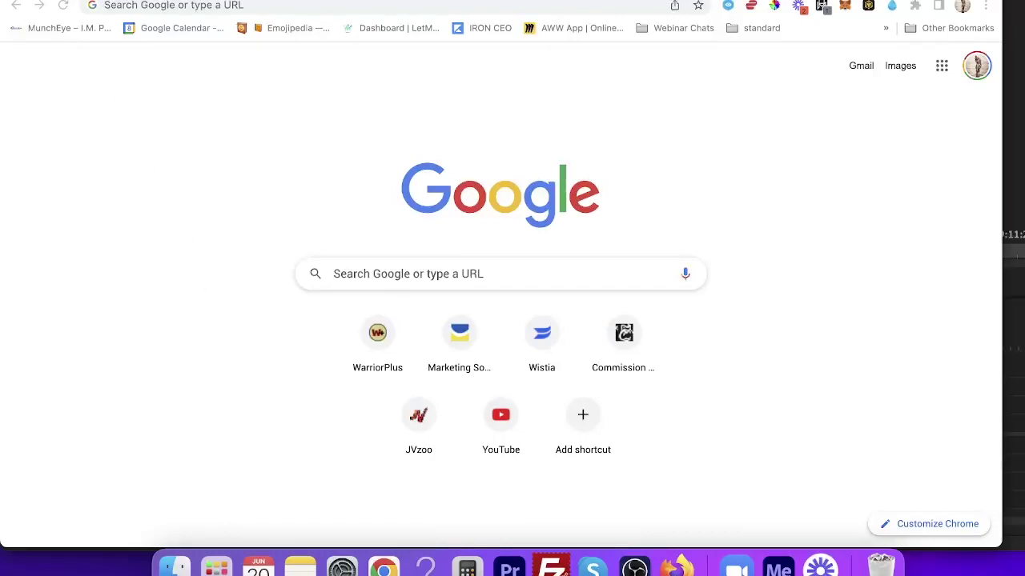
- Switch the browser window to full screen and search Google for "kraken"
{"action": "key", "text": "ctrl+super+f"}
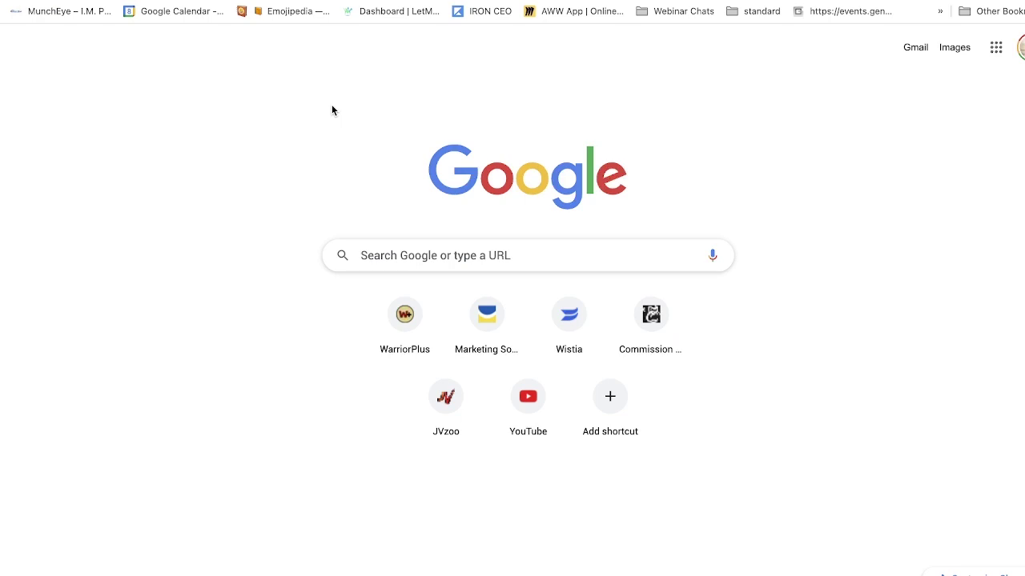
{"action": "left_click", "coordinate": [404, 260]}
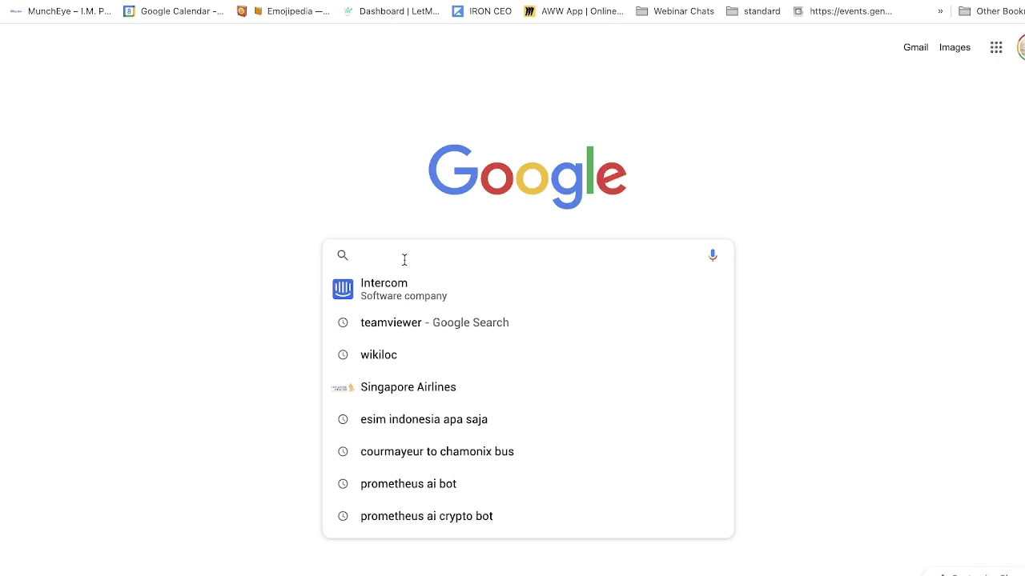
{"action": "left_click", "coordinate": [382, 197]}
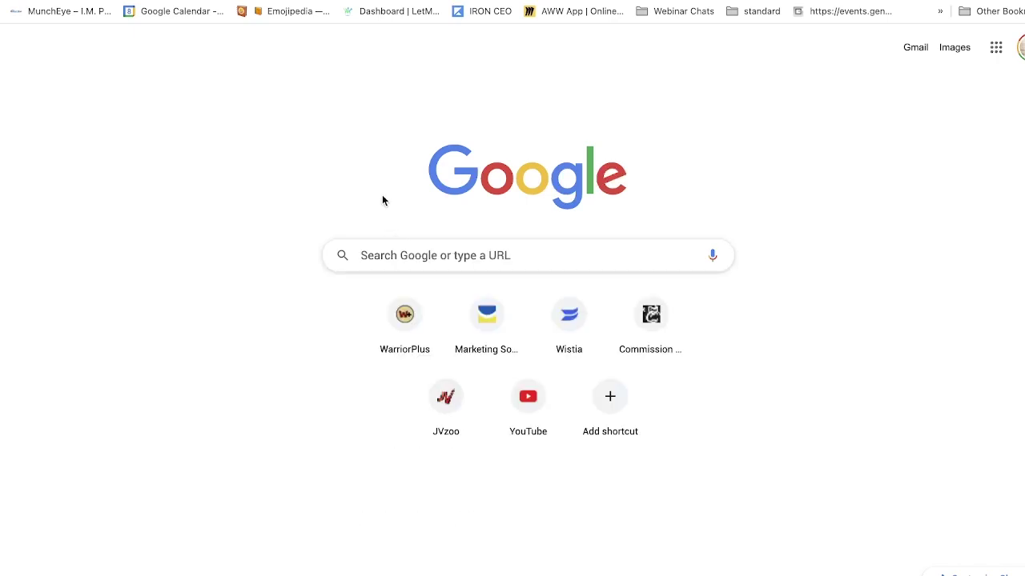
{"action": "left_click", "coordinate": [431, 255]}
{"action": "type", "text": "kra"}
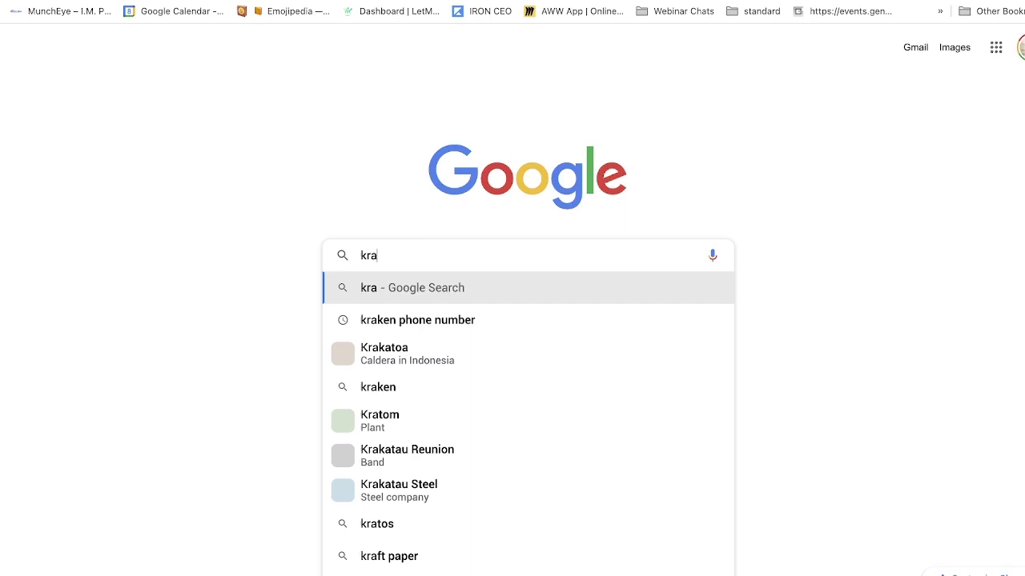
{"action": "type", "text": "ken"}
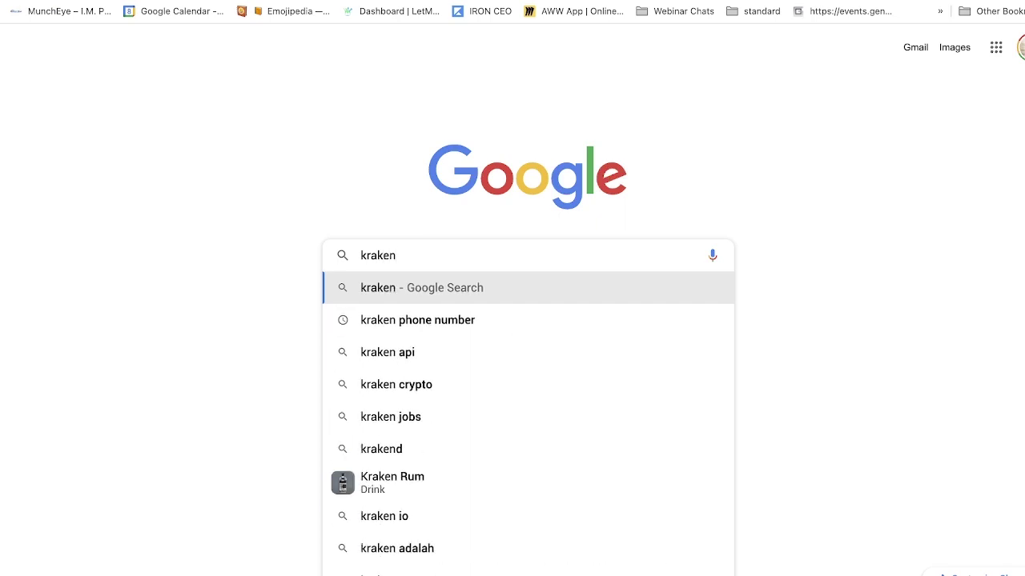
{"action": "key", "text": "Return"}
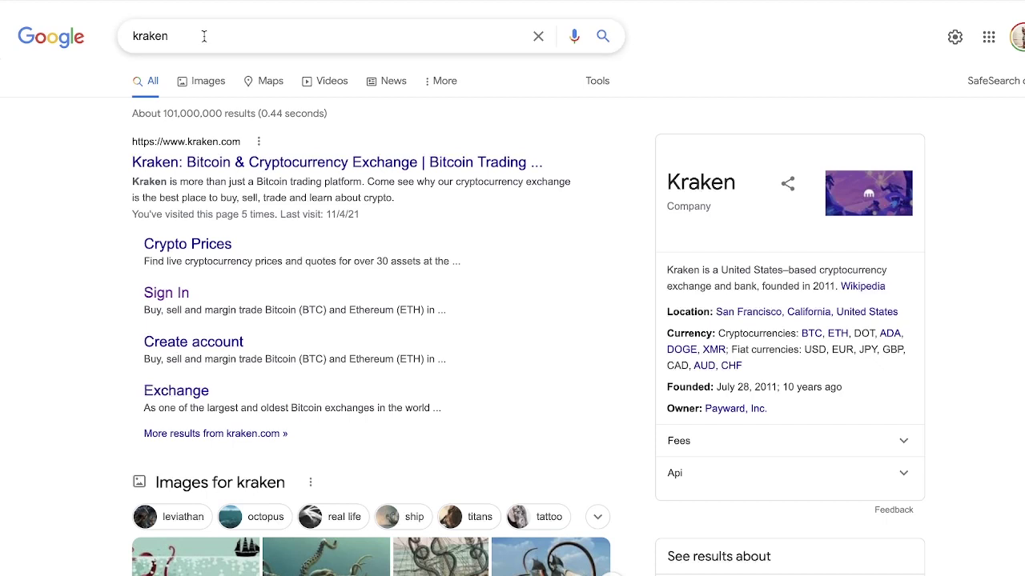
- Search Google for "kraken in usa" and expand the related question "Is Kraken available in USA?"
{"action": "left_click", "coordinate": [205, 36]}
{"action": "type", "text": "i"}
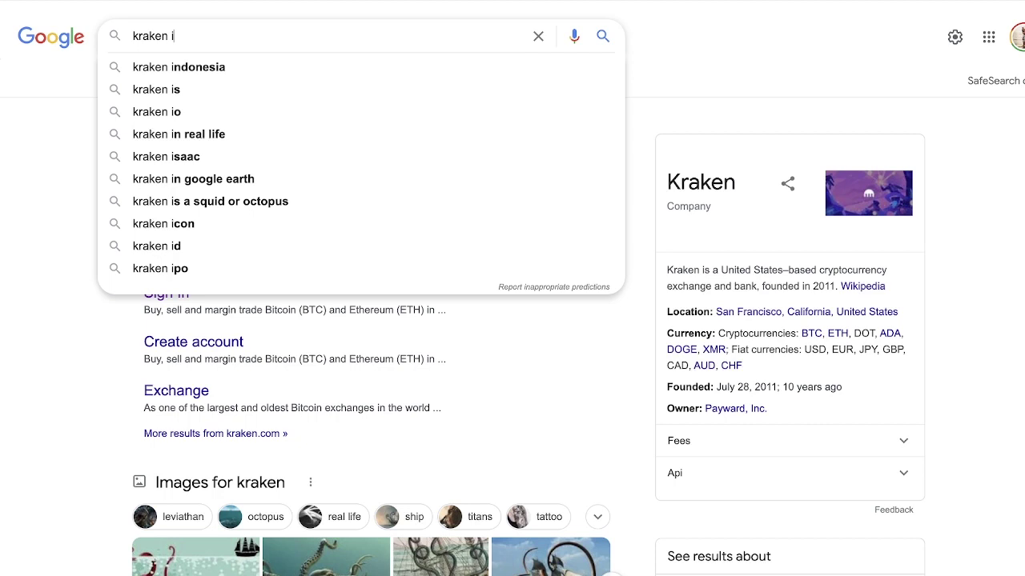
{"action": "type", "text": "s us"}
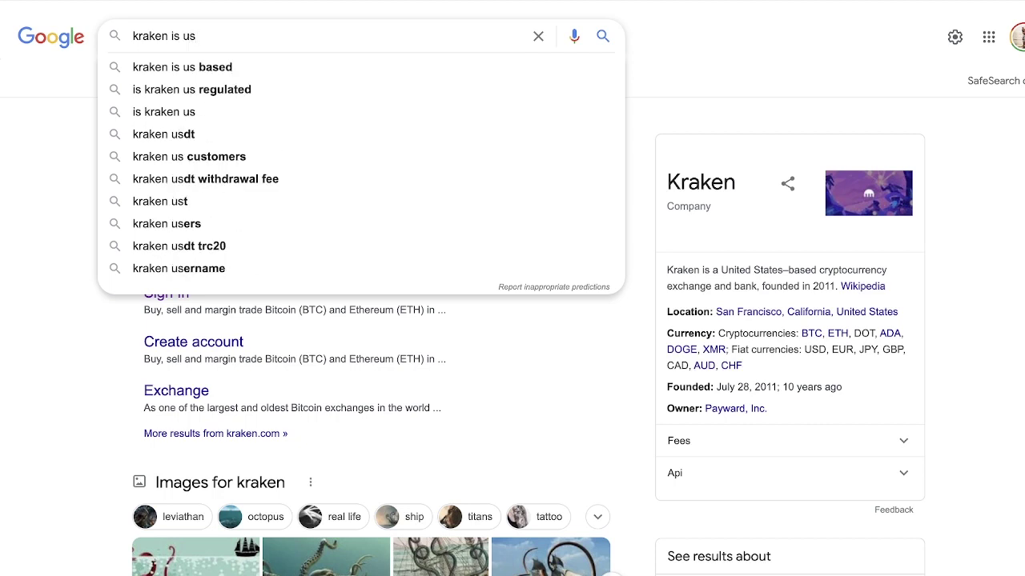
{"action": "key", "text": "BackSpace"}
{"action": "key", "text": "BackSpace"}
{"action": "key", "text": "BackSpace"}
{"action": "key", "text": "BackSpace"}
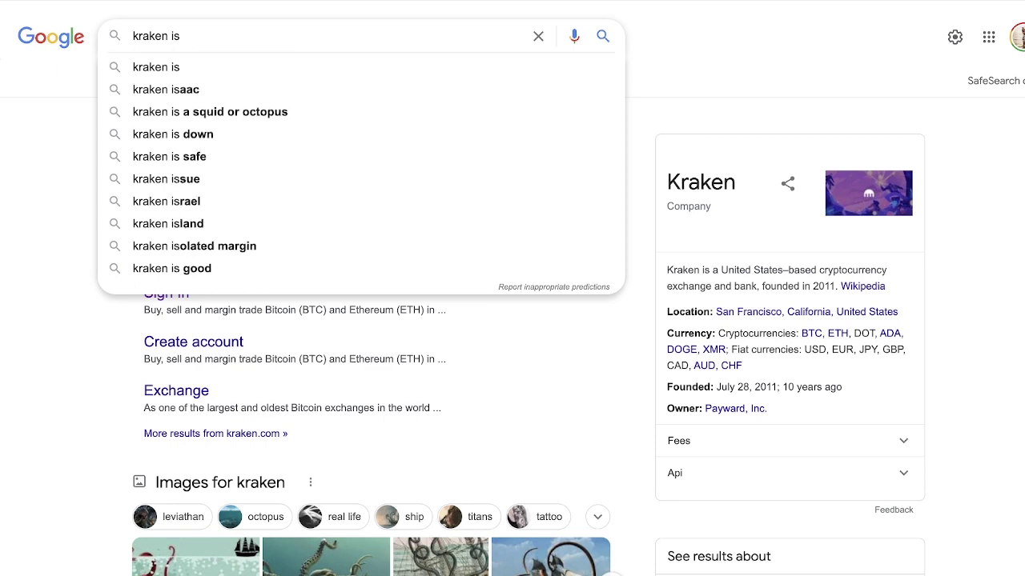
{"action": "type", "text": "n usa"}
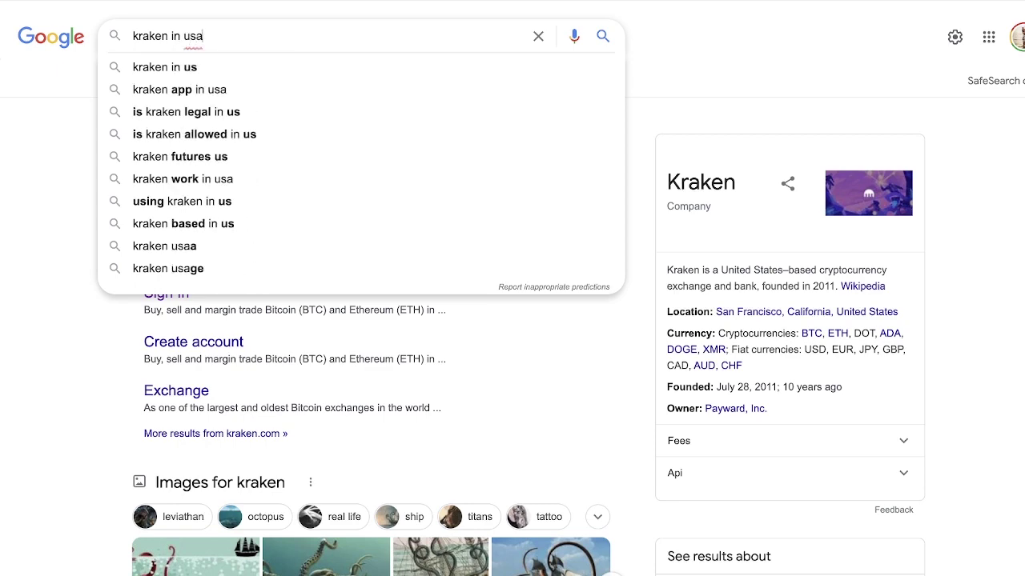
{"action": "key", "text": "Return"}
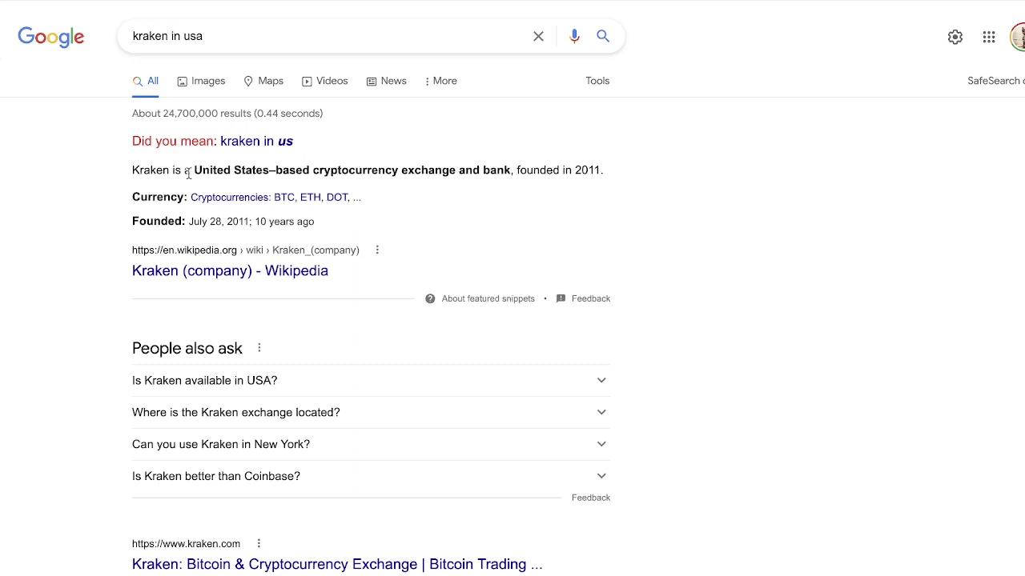
{"action": "scroll", "coordinate": [119, 250], "scroll_direction": "down", "scroll_amount": 1}
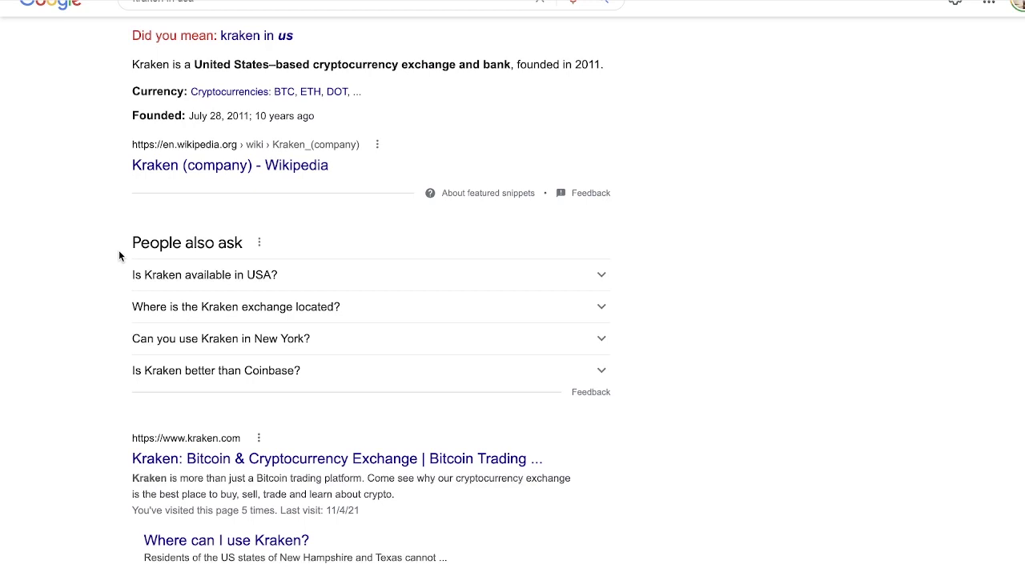
{"action": "left_click", "coordinate": [350, 275]}
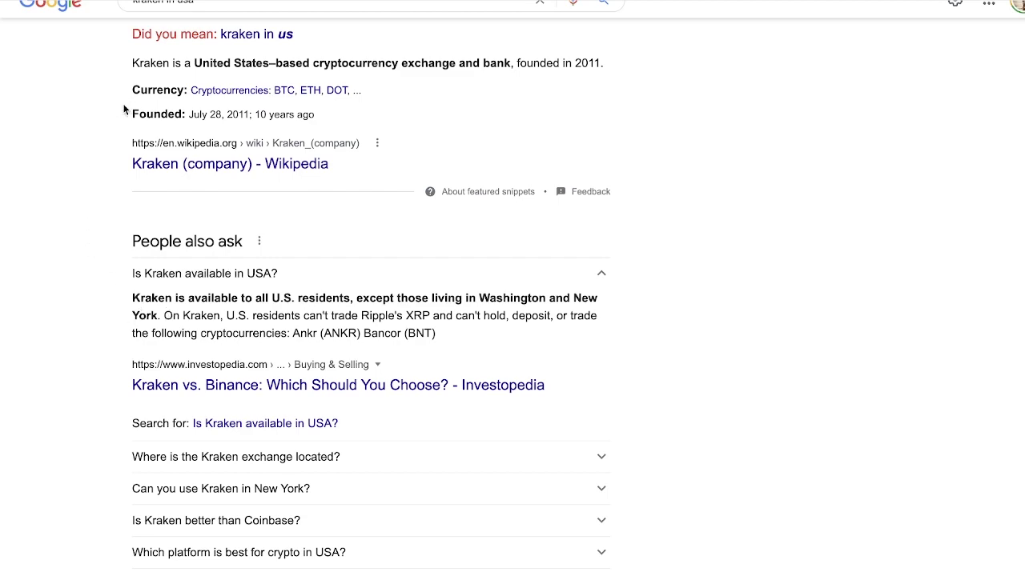
- Replace the query with "coinbase" and run the Google search
{"action": "scroll", "coordinate": [126, 107], "scroll_direction": "up", "scroll_amount": 2}
{"action": "left_click", "coordinate": [254, 35]}
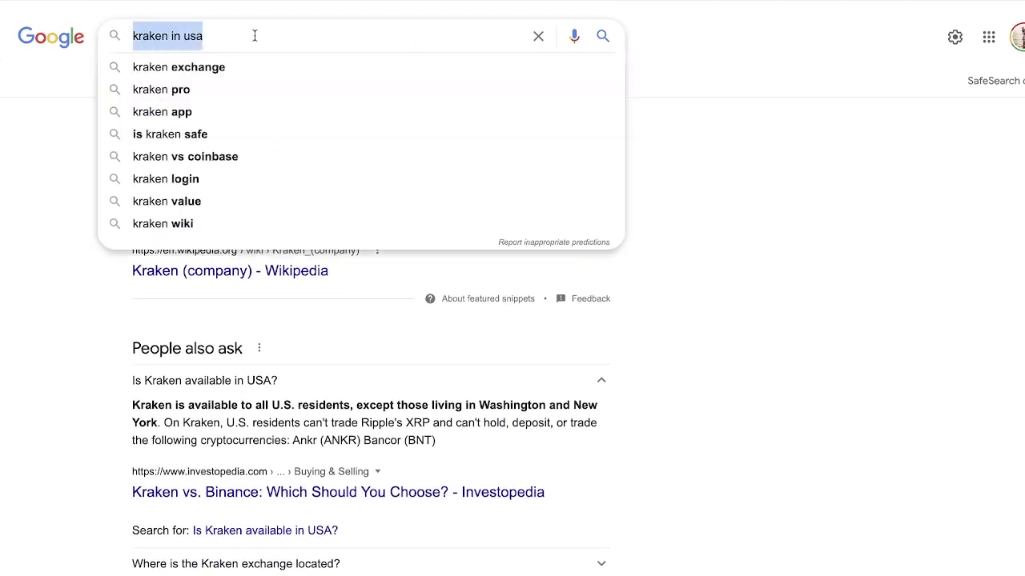
{"action": "type", "text": "coin"}
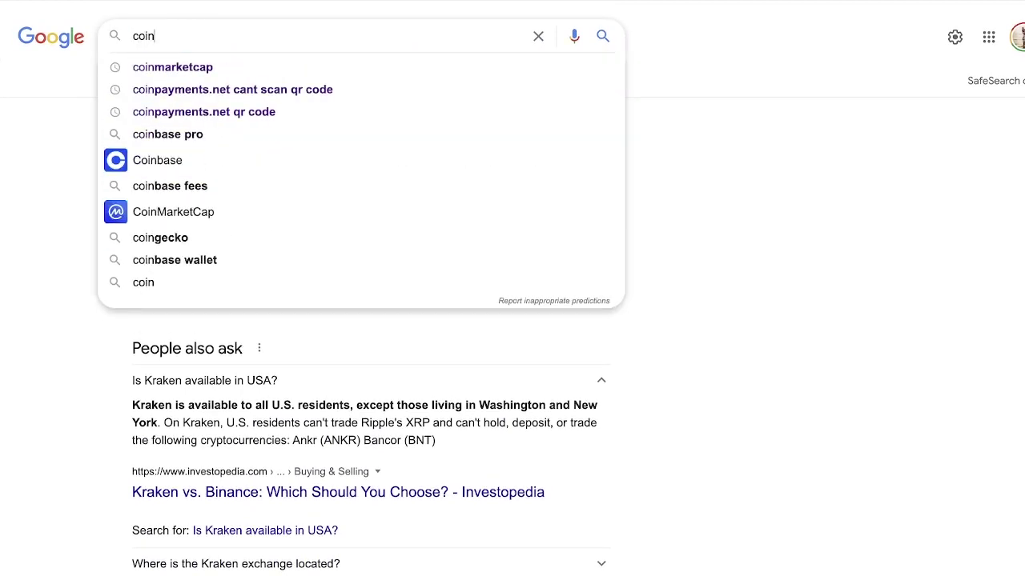
{"action": "type", "text": "base"}
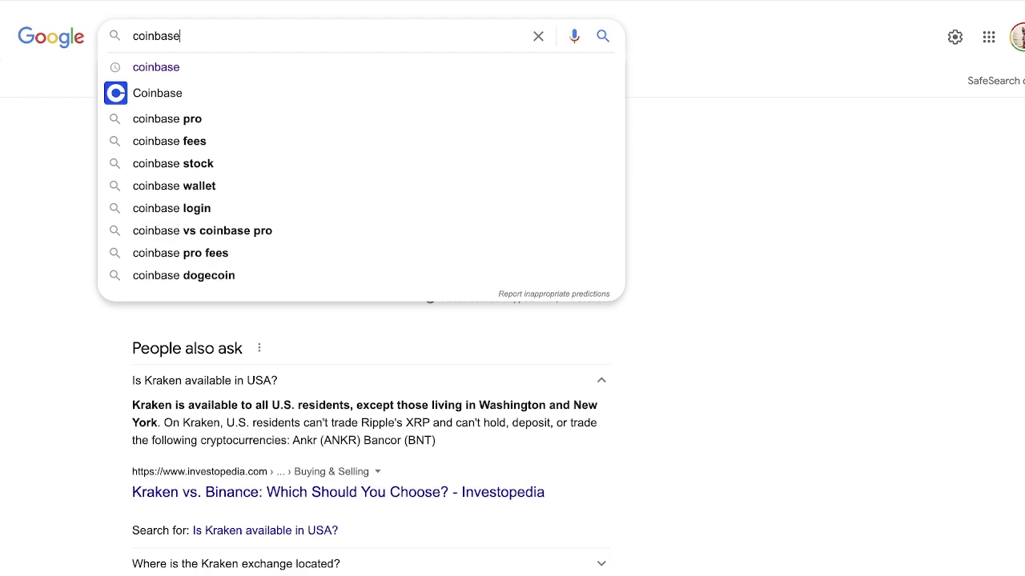
{"action": "key", "text": "Return"}
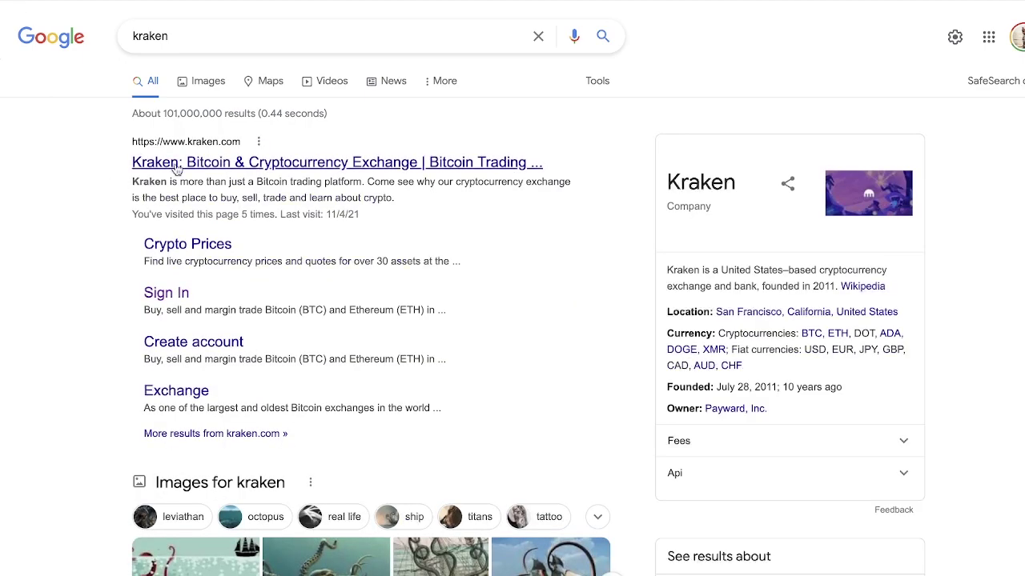
- Open the Kraken website from the "kraken" search results, accept its cookies and look over the home page
{"action": "left_click", "coordinate": [194, 163]}
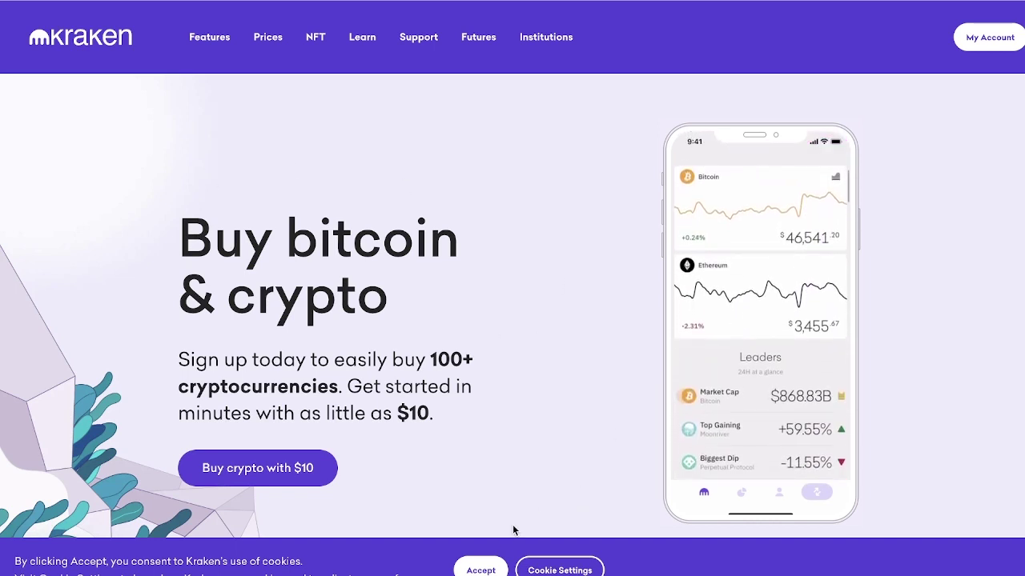
{"action": "left_click", "coordinate": [481, 570]}
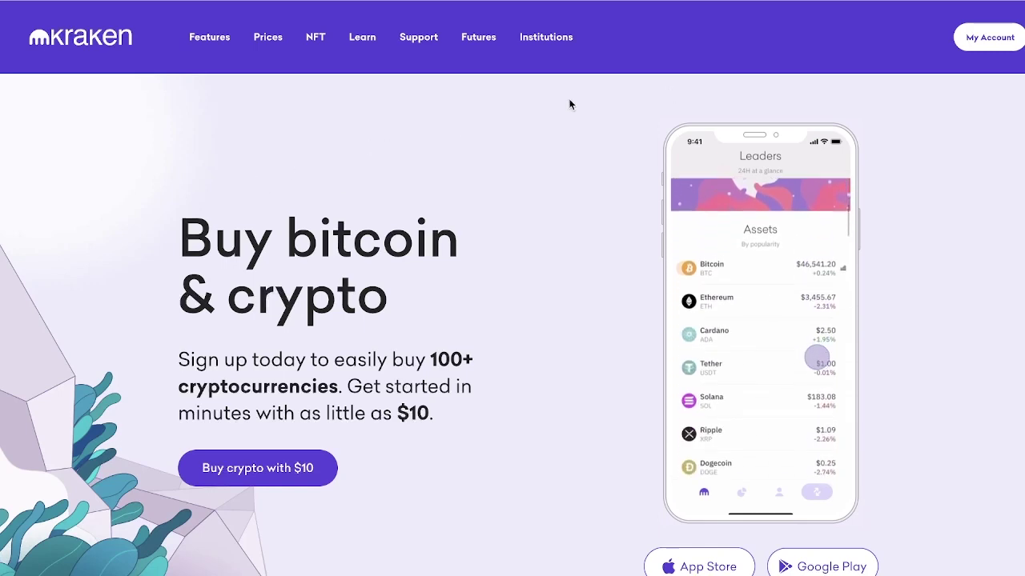
{"action": "scroll", "coordinate": [553, 240], "scroll_direction": "down", "scroll_amount": 1}
{"action": "scroll", "coordinate": [557, 245], "scroll_direction": "down", "scroll_amount": 2}
{"action": "scroll", "coordinate": [556, 245], "scroll_direction": "up", "scroll_amount": 3}
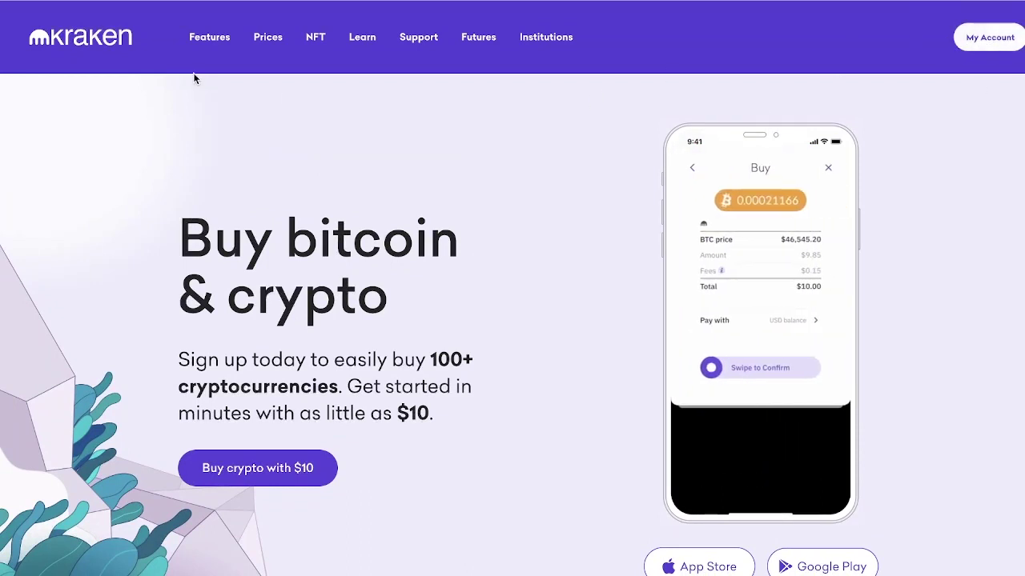
- Go to the account's portfolio page and dismiss the Integritee (TEER) listing announcement
{"action": "left_click", "coordinate": [967, 46]}
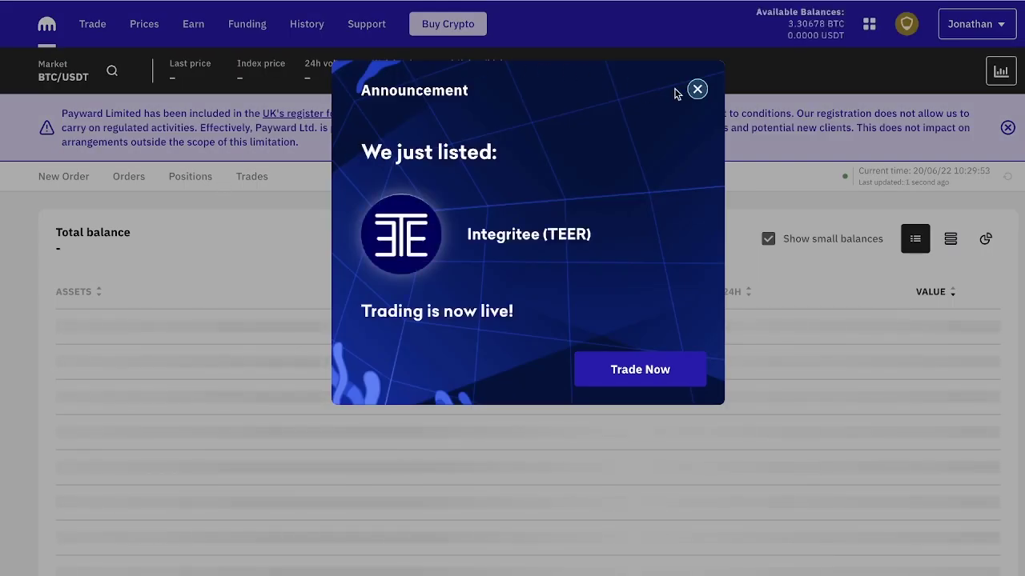
{"action": "left_click", "coordinate": [697, 90]}
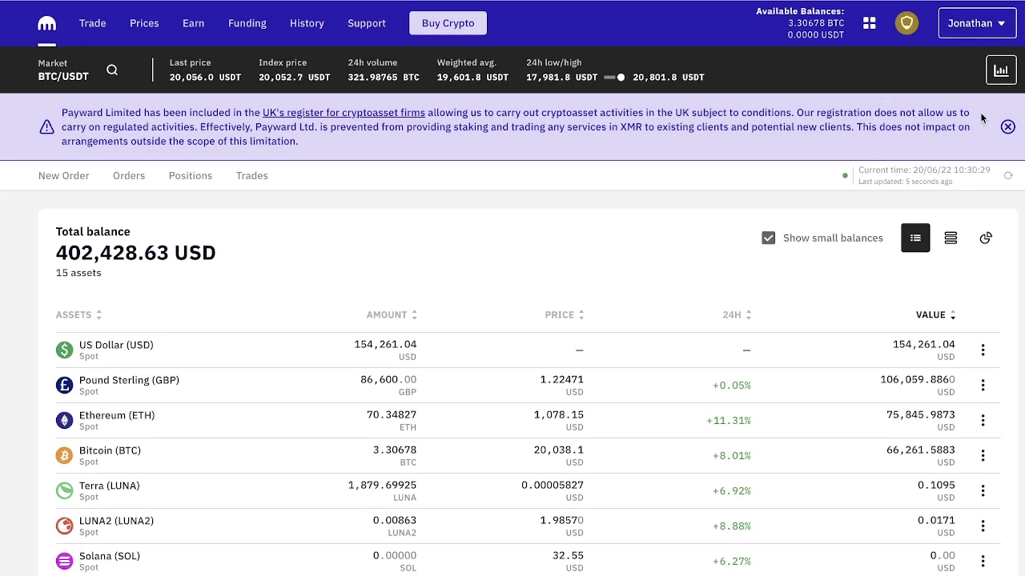
- Open the Get Verified page and compare the limits and features of the Starter, Intermediate and Pro levels, including bank transfers
{"action": "left_click", "coordinate": [977, 32]}
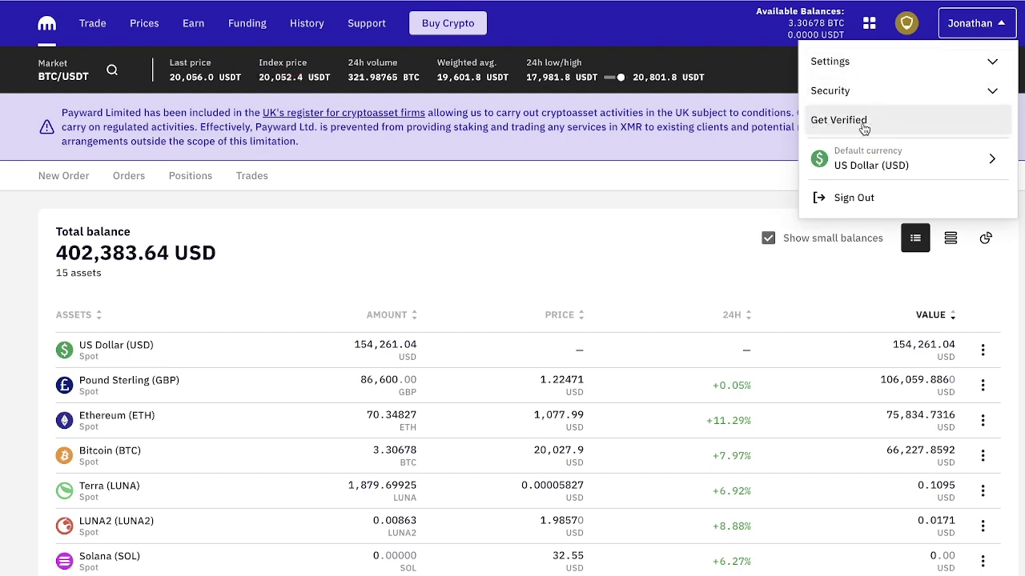
{"action": "left_click", "coordinate": [863, 122]}
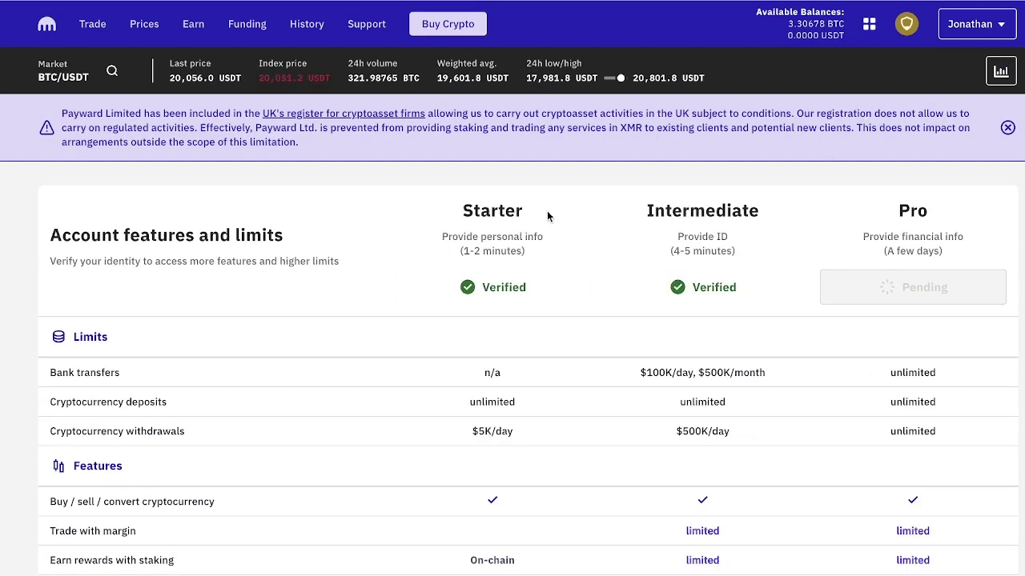
{"action": "scroll", "coordinate": [598, 253], "scroll_direction": "down", "scroll_amount": 3}
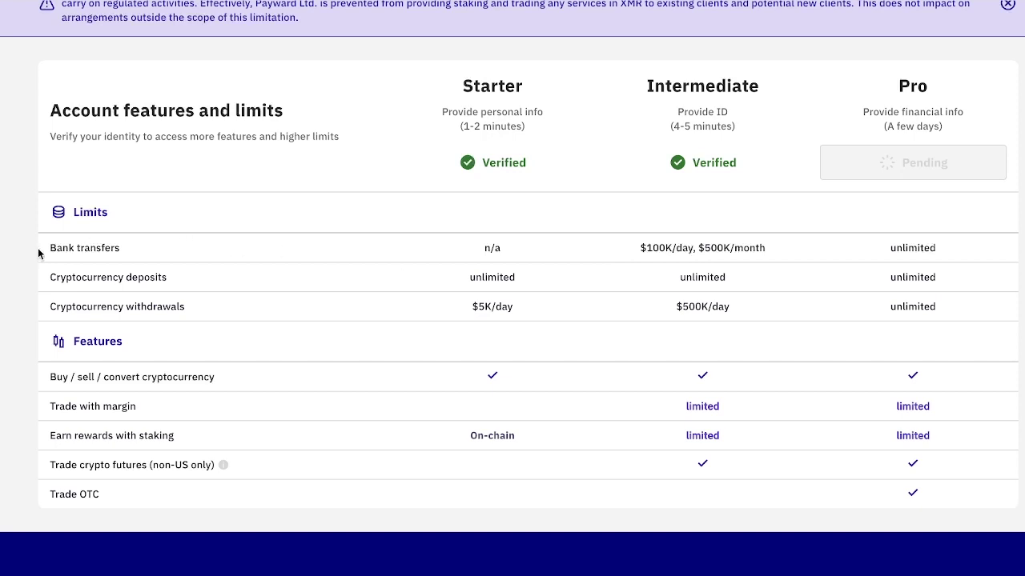
{"action": "left_click_drag", "start_coordinate": [50, 248], "coordinate": [121, 250]}
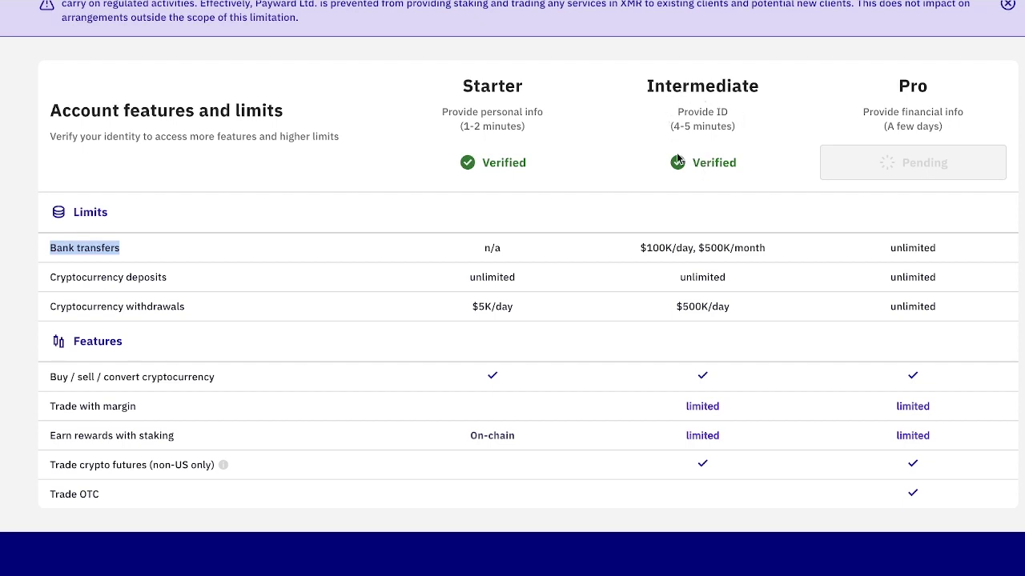
{"action": "left_click", "coordinate": [354, 181]}
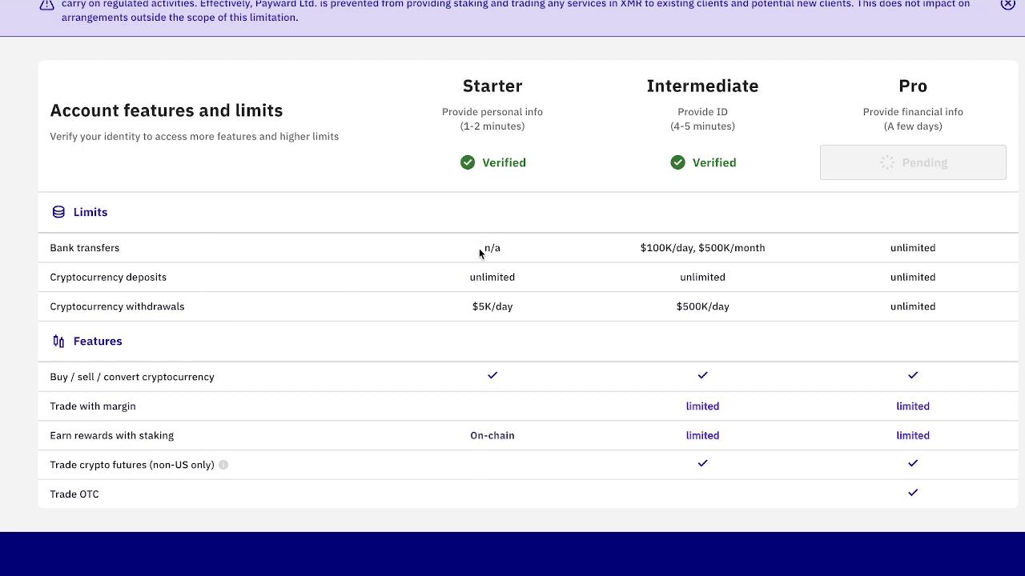
{"action": "left_click_drag", "start_coordinate": [481, 248], "coordinate": [520, 248]}
{"action": "left_click", "coordinate": [439, 252]}
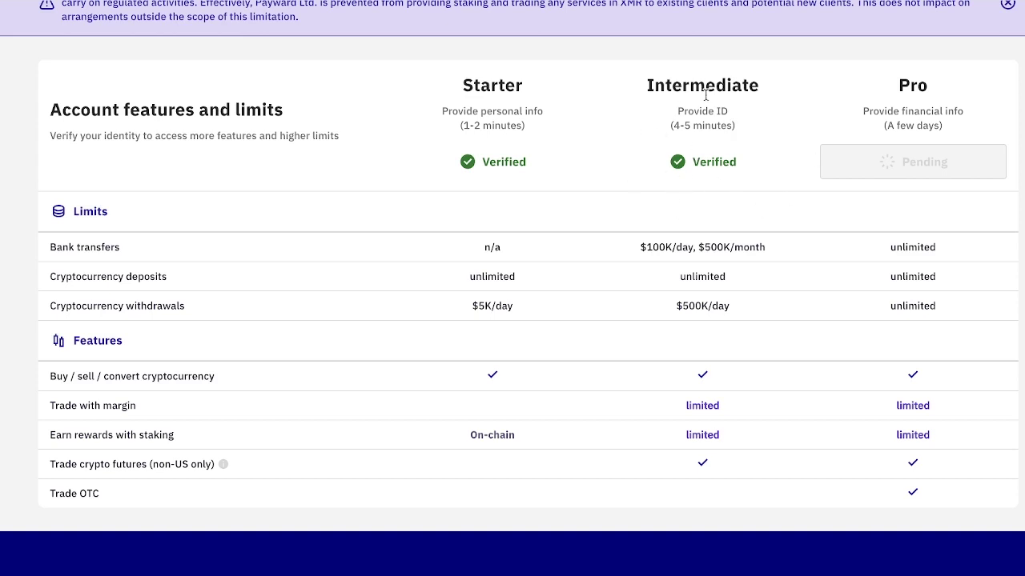
{"action": "scroll", "coordinate": [702, 312], "scroll_direction": "down", "scroll_amount": 1}
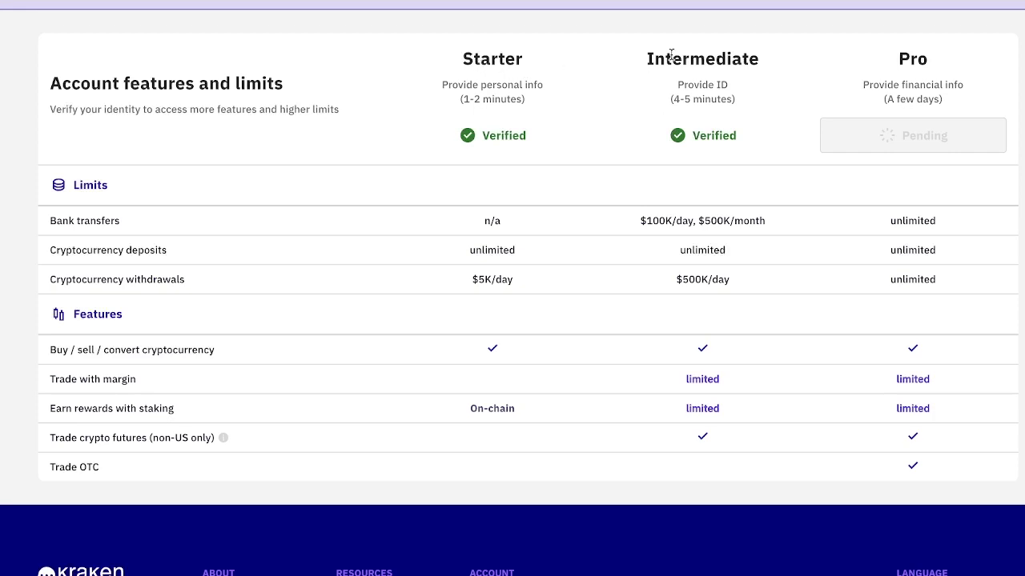
{"action": "scroll", "coordinate": [650, 173], "scroll_direction": "up", "scroll_amount": 3}
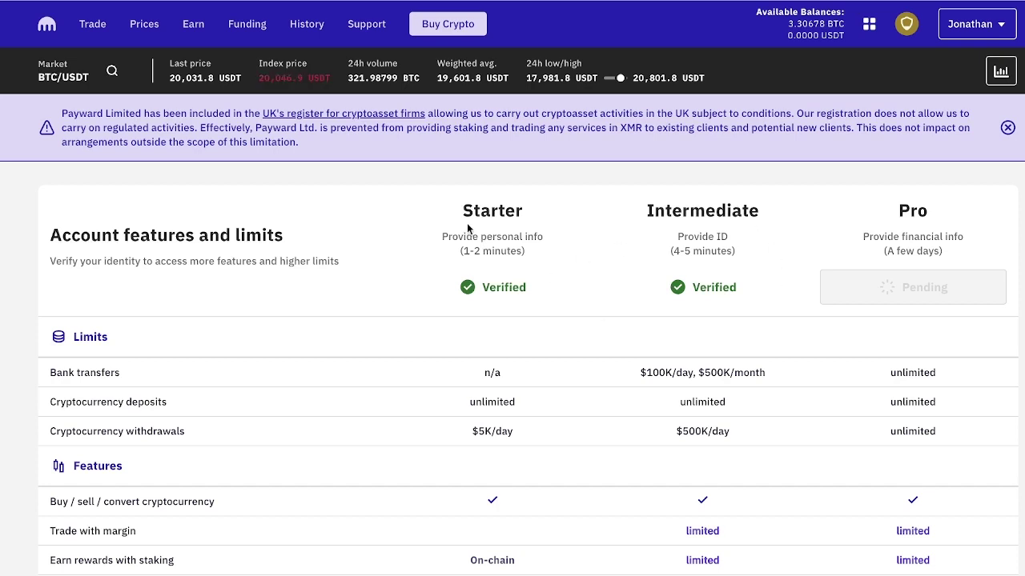
- Return to the portfolio home page and examine the asset balances, trade balances, fee schedule and ledger
{"action": "left_click", "coordinate": [46, 31]}
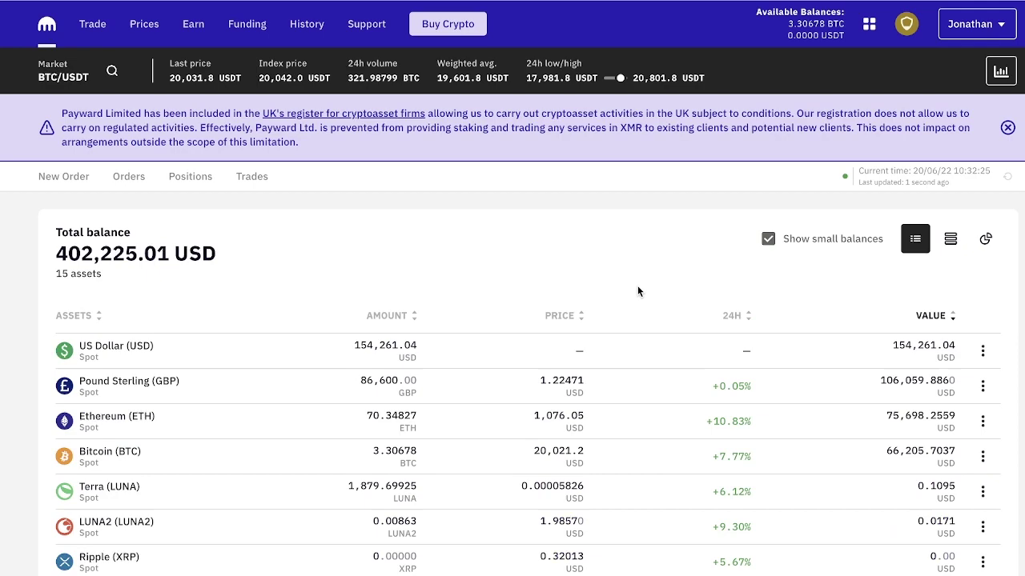
{"action": "scroll", "coordinate": [390, 214], "scroll_direction": "down", "scroll_amount": 2}
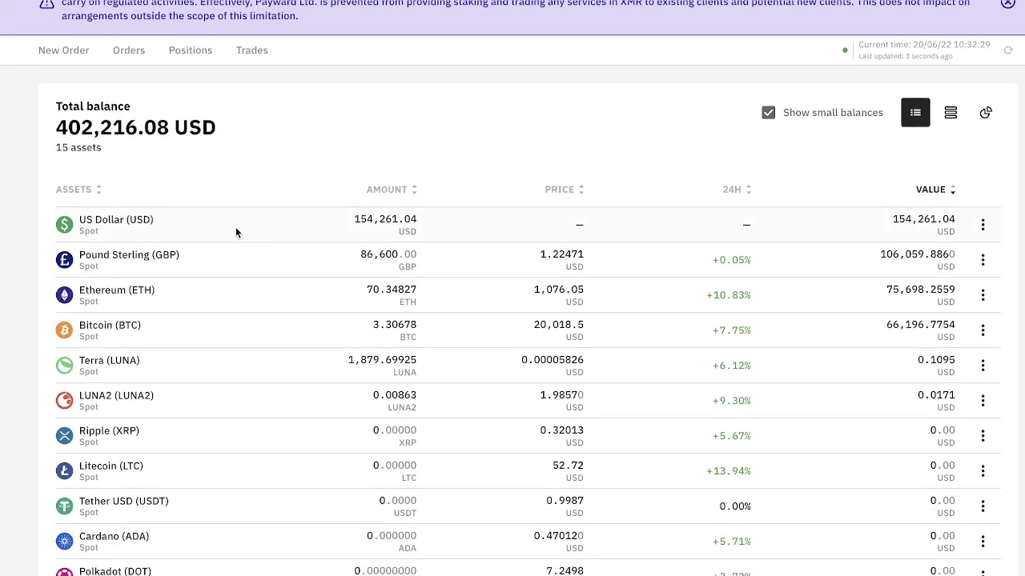
{"action": "scroll", "coordinate": [226, 222], "scroll_direction": "down", "scroll_amount": 5}
{"action": "scroll", "coordinate": [224, 189], "scroll_direction": "down", "scroll_amount": 2}
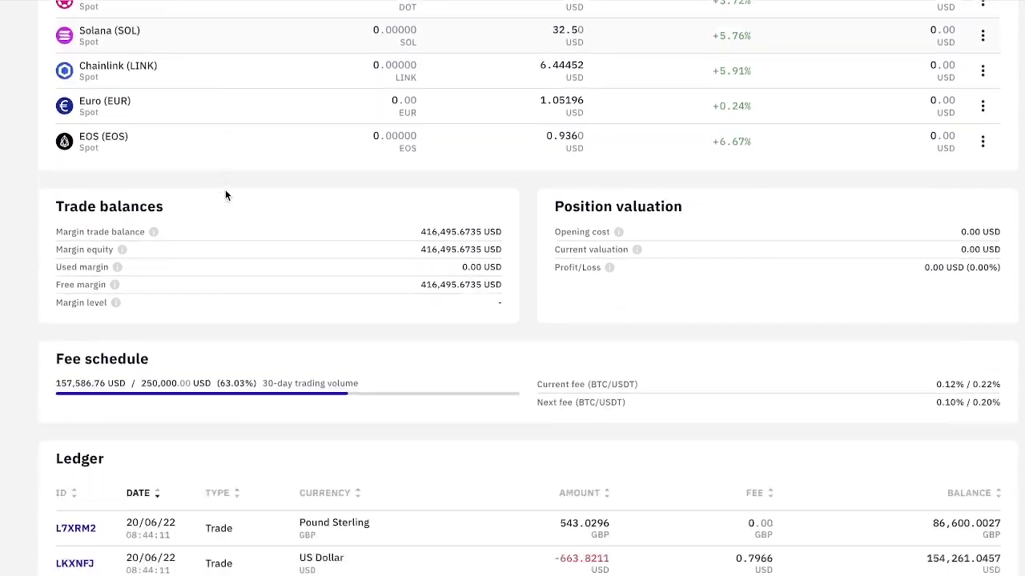
{"action": "scroll", "coordinate": [225, 189], "scroll_direction": "up", "scroll_amount": 8}
{"action": "scroll", "coordinate": [226, 196], "scroll_direction": "down", "scroll_amount": 2}
{"action": "scroll", "coordinate": [227, 196], "scroll_direction": "down", "scroll_amount": 1}
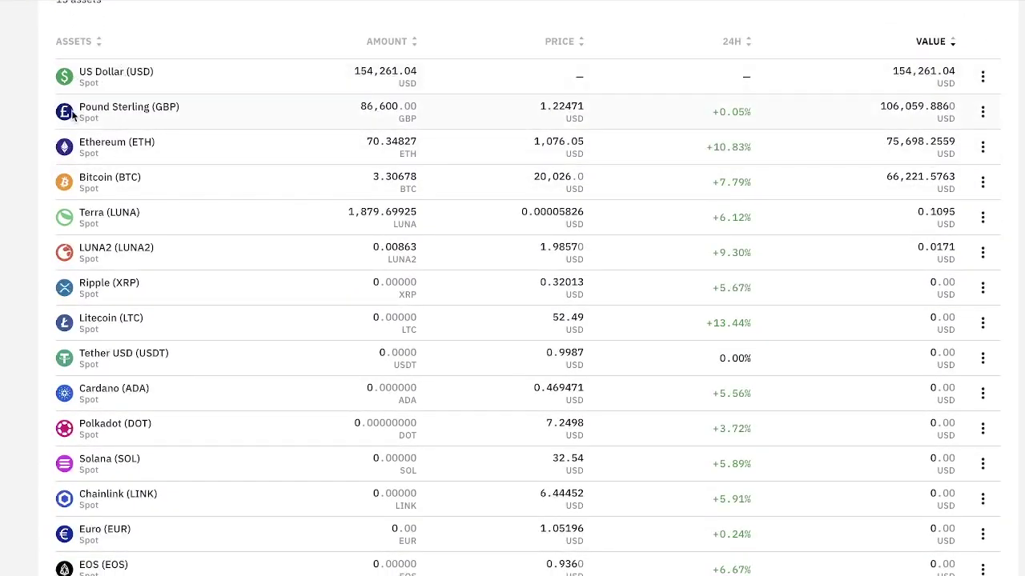
{"action": "scroll", "coordinate": [162, 329], "scroll_direction": "down", "scroll_amount": 10}
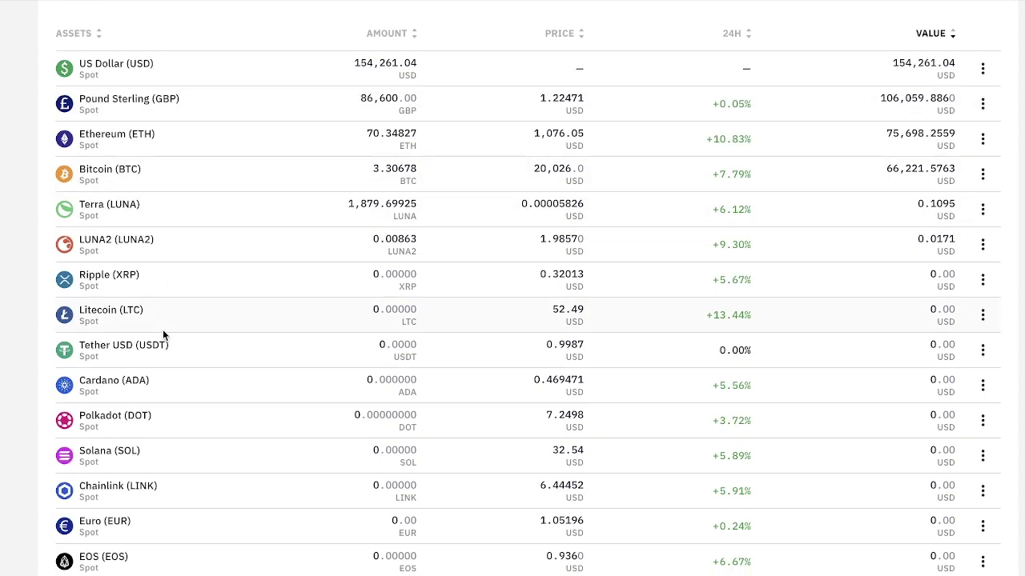
- Go to the Funding page and look over the funding limits, recent transactions, and cash and crypto account balances
{"action": "scroll", "coordinate": [167, 330], "scroll_direction": "up", "scroll_amount": 10}
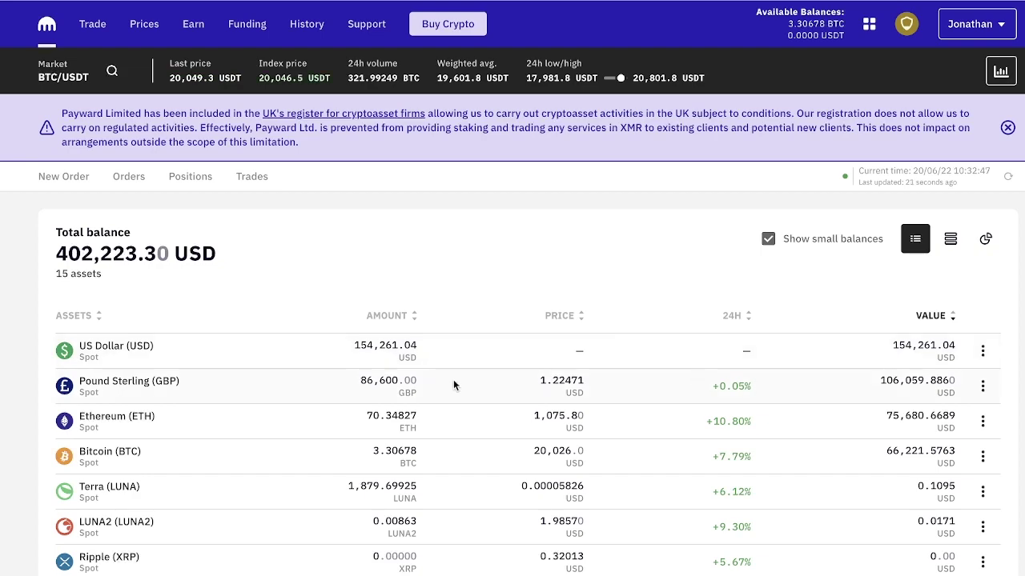
{"action": "left_click", "coordinate": [244, 32]}
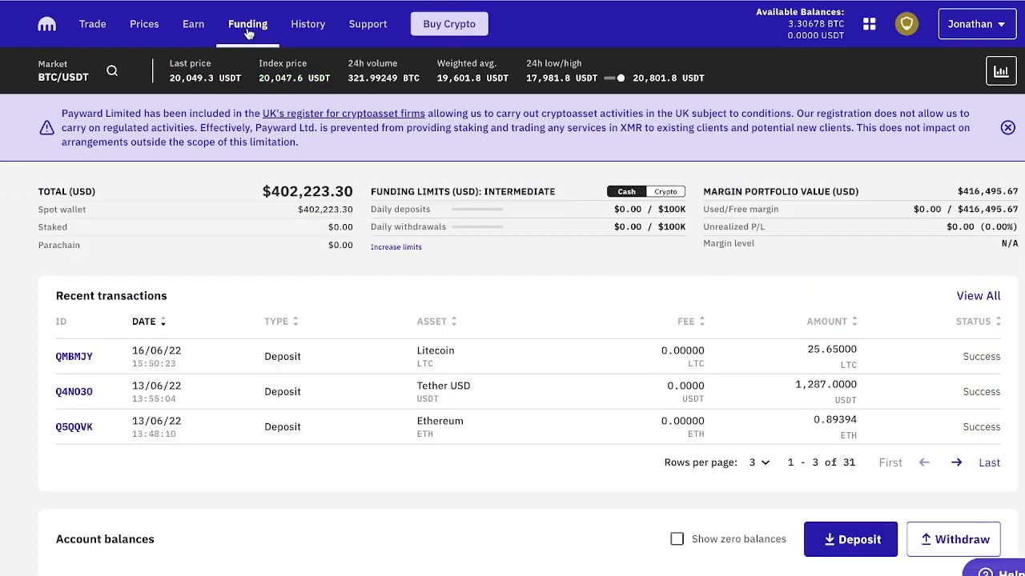
{"action": "scroll", "coordinate": [560, 436], "scroll_direction": "down", "scroll_amount": 3}
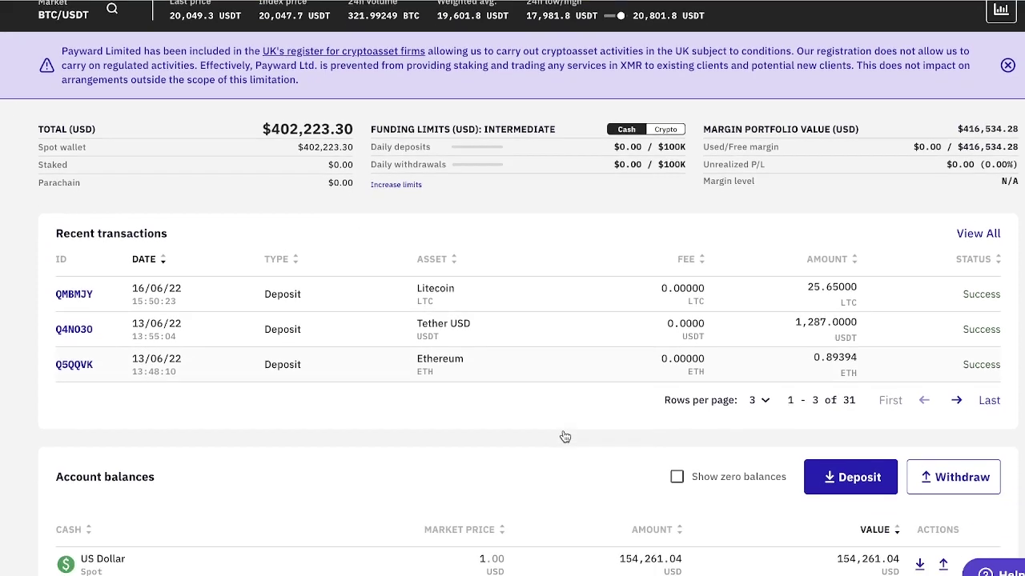
{"action": "scroll", "coordinate": [504, 416], "scroll_direction": "down", "scroll_amount": 3}
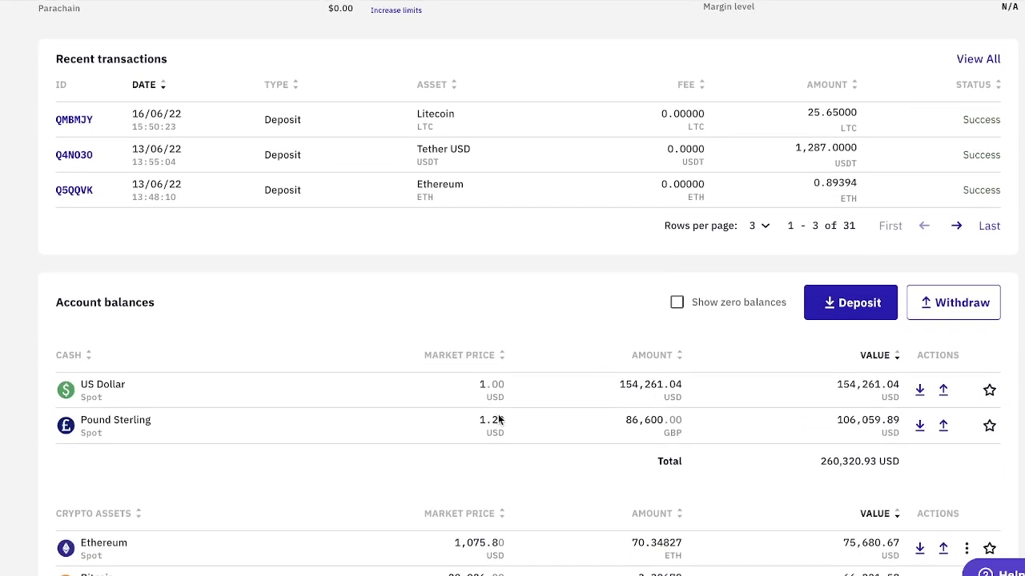
{"action": "scroll", "coordinate": [205, 409], "scroll_direction": "down", "scroll_amount": 2}
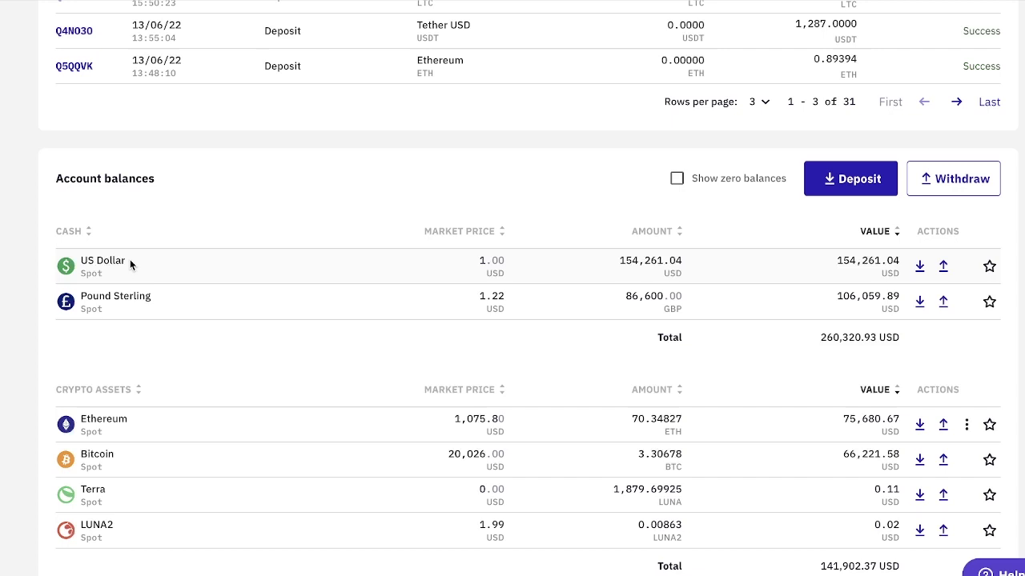
{"action": "scroll", "coordinate": [120, 268], "scroll_direction": "down", "scroll_amount": 1}
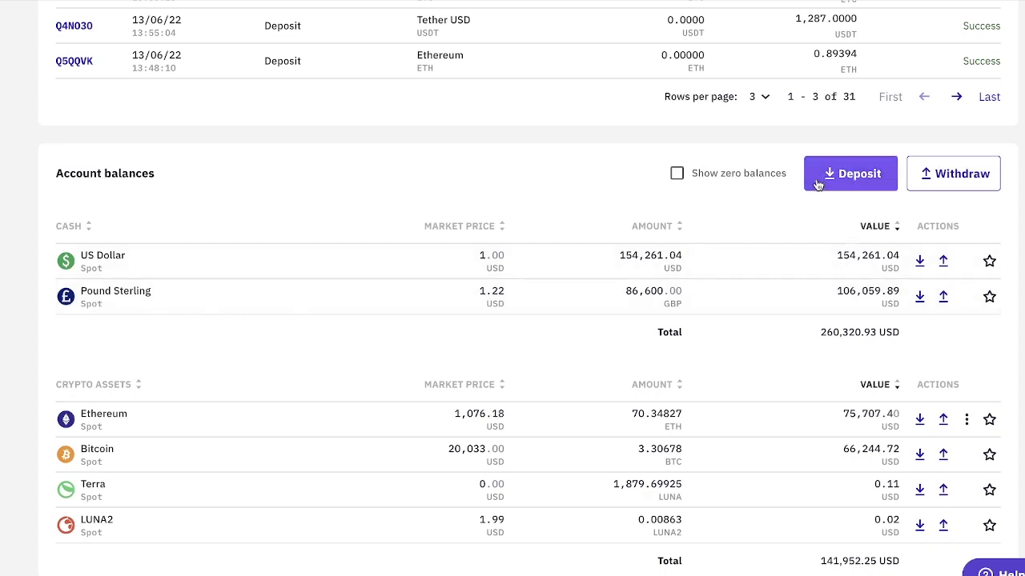
- Start a Pound Sterling deposit, check its withdrawal form and return to the deposit form
{"action": "left_click", "coordinate": [852, 185]}
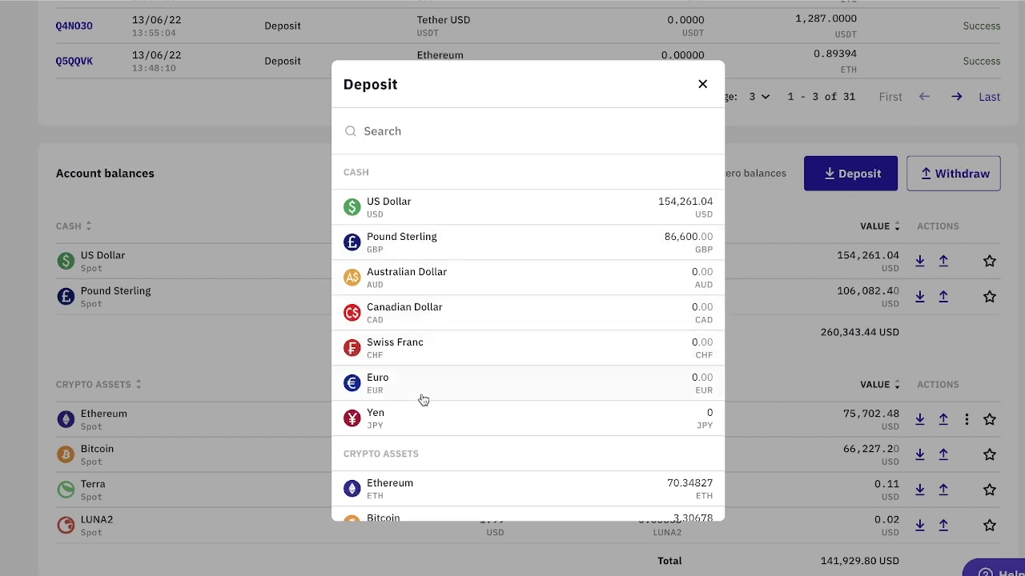
{"action": "left_click", "coordinate": [480, 243]}
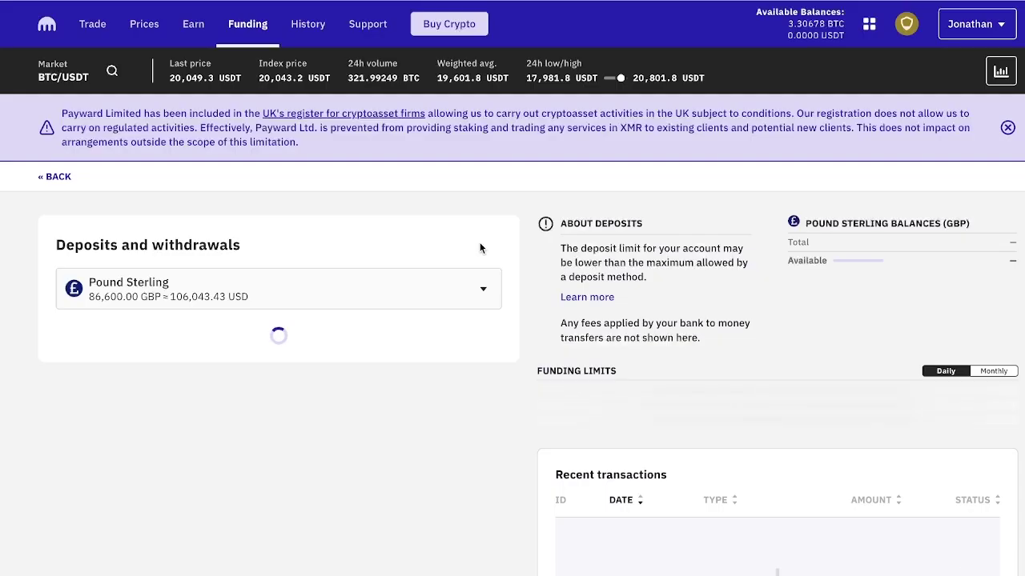
{"action": "scroll", "coordinate": [269, 250], "scroll_direction": "down", "scroll_amount": 1}
{"action": "scroll", "coordinate": [270, 255], "scroll_direction": "down", "scroll_amount": 1}
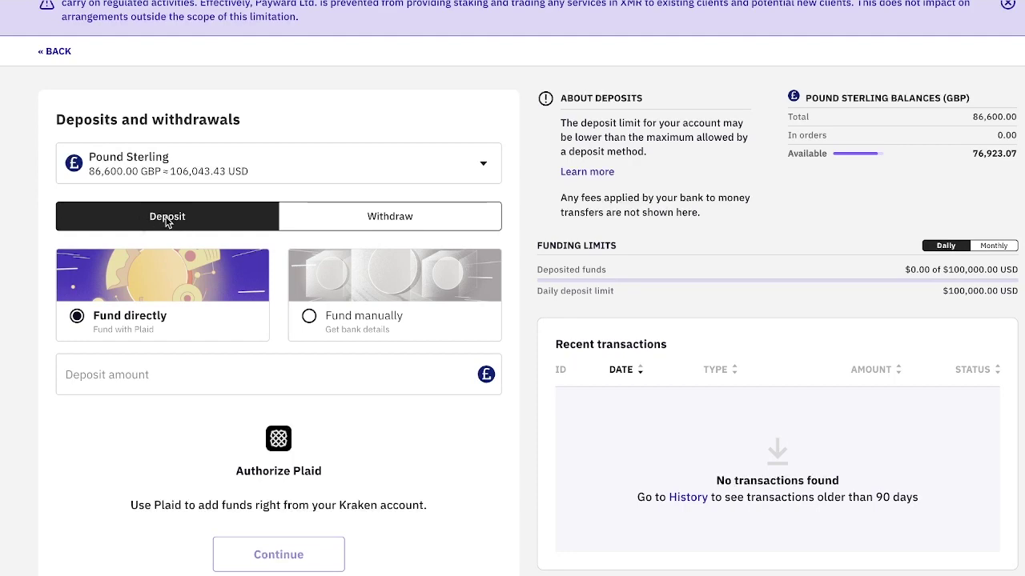
{"action": "left_click", "coordinate": [382, 231]}
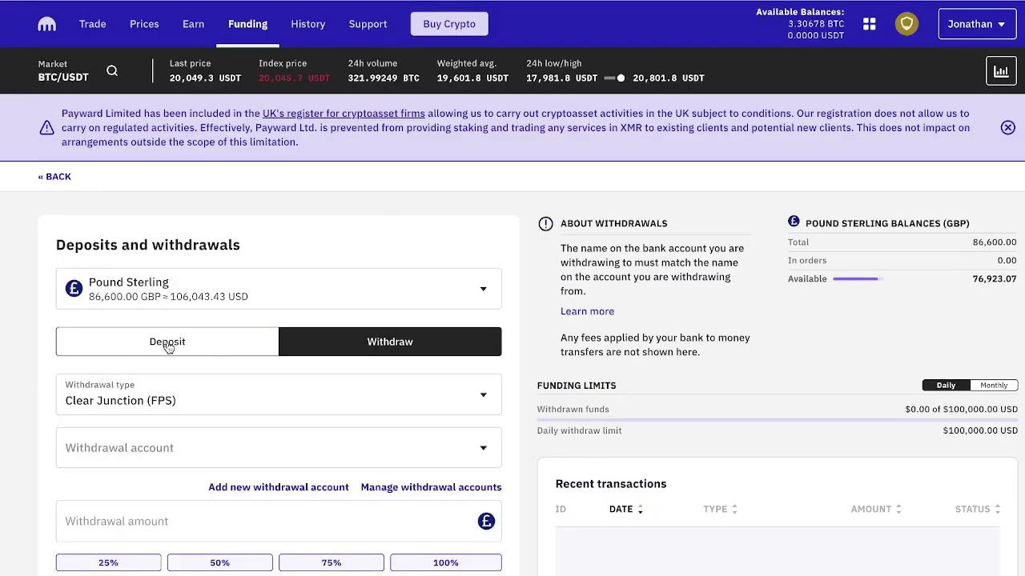
{"action": "left_click", "coordinate": [167, 341]}
- Choose to fund the Pound Sterling deposit manually and set the deposit amount to 2,000
{"action": "scroll", "coordinate": [53, 364], "scroll_direction": "down", "scroll_amount": 1}
{"action": "scroll", "coordinate": [52, 362], "scroll_direction": "down", "scroll_amount": 2}
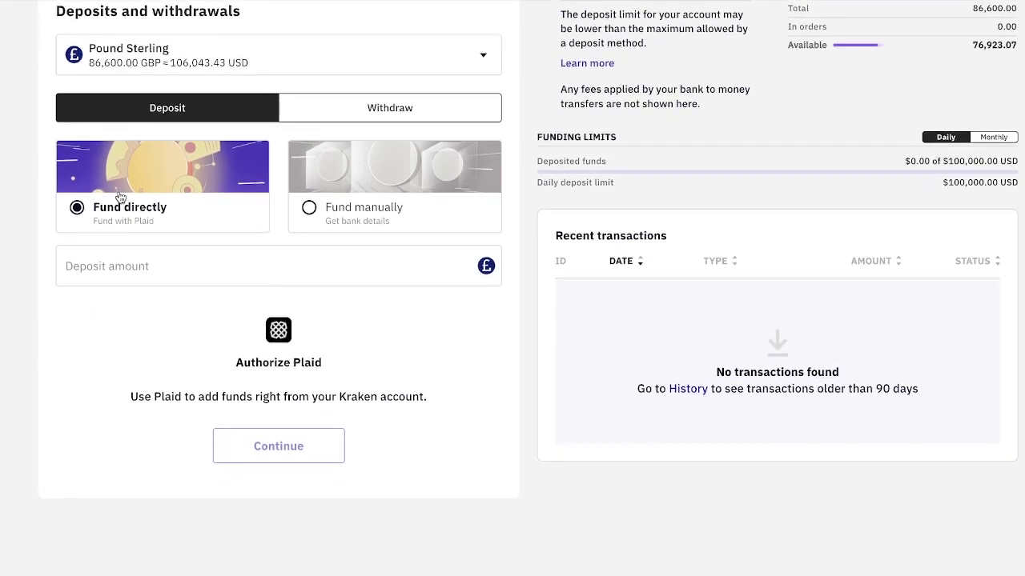
{"action": "left_click", "coordinate": [309, 209]}
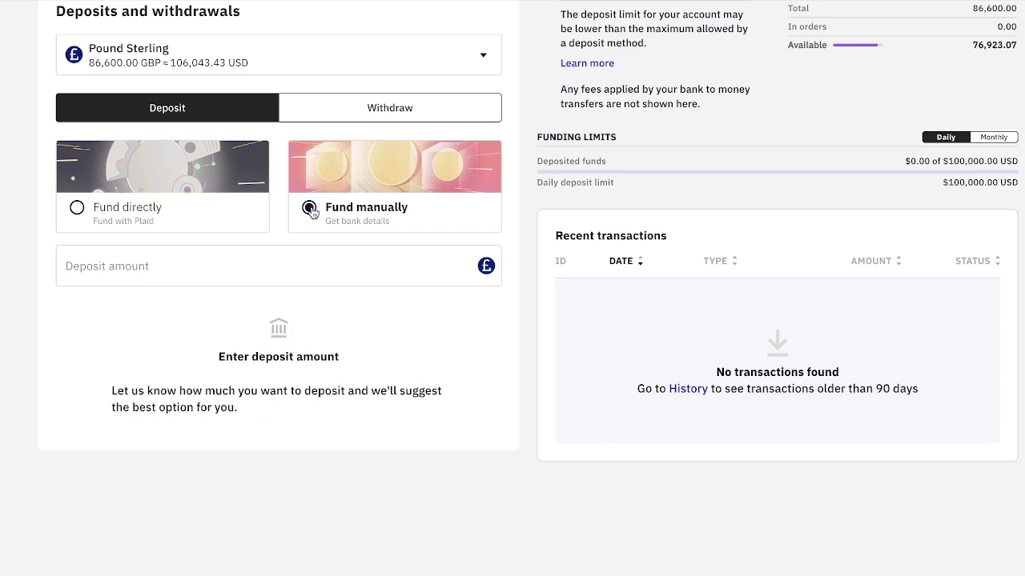
{"action": "left_click", "coordinate": [301, 274]}
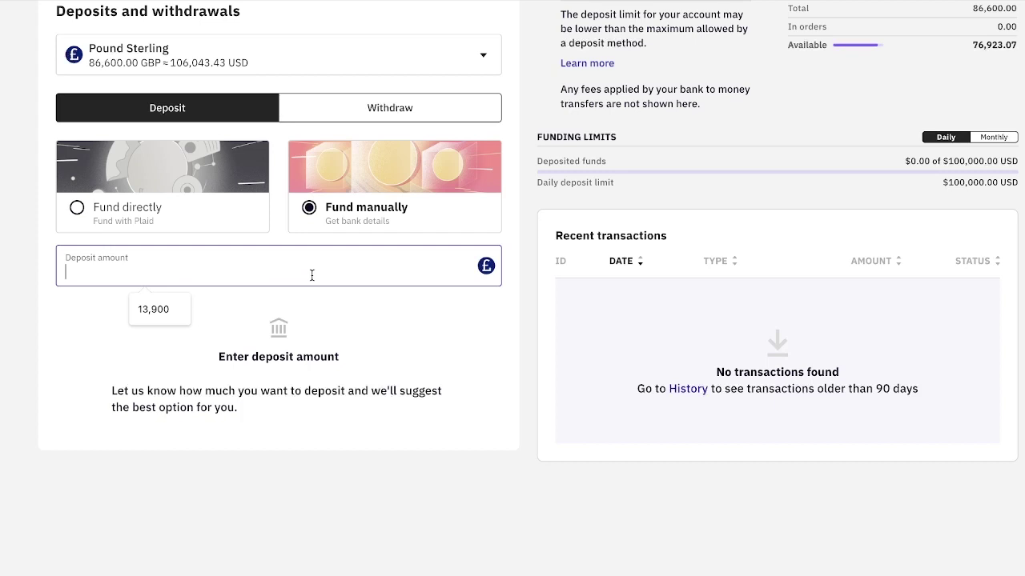
{"action": "type", "text": "2"}
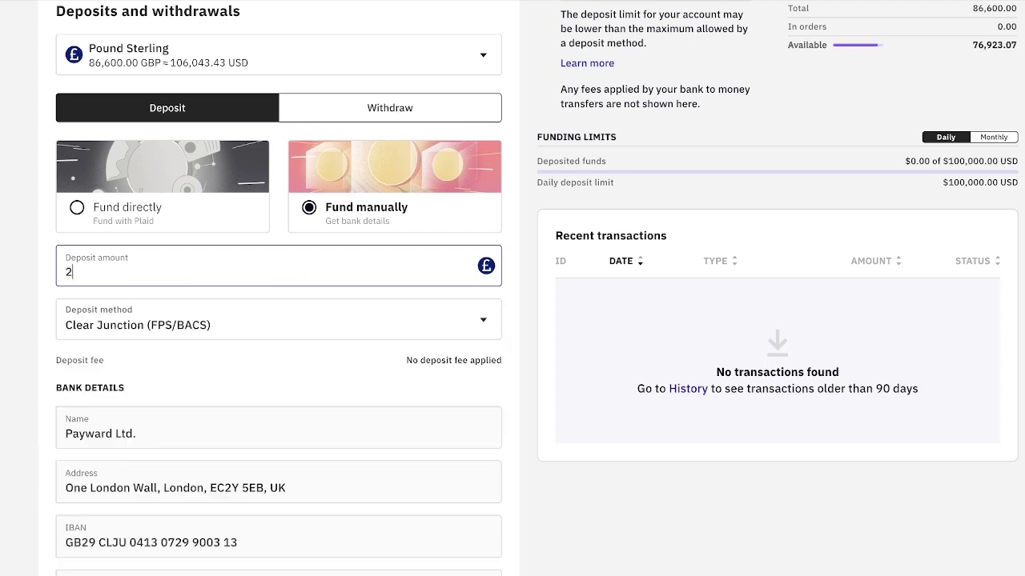
{"action": "type", "text": ",000"}
- Review the available deposit methods and select Clear Junction (FPS/BACS)
{"action": "scroll", "coordinate": [314, 357], "scroll_direction": "down", "scroll_amount": 2}
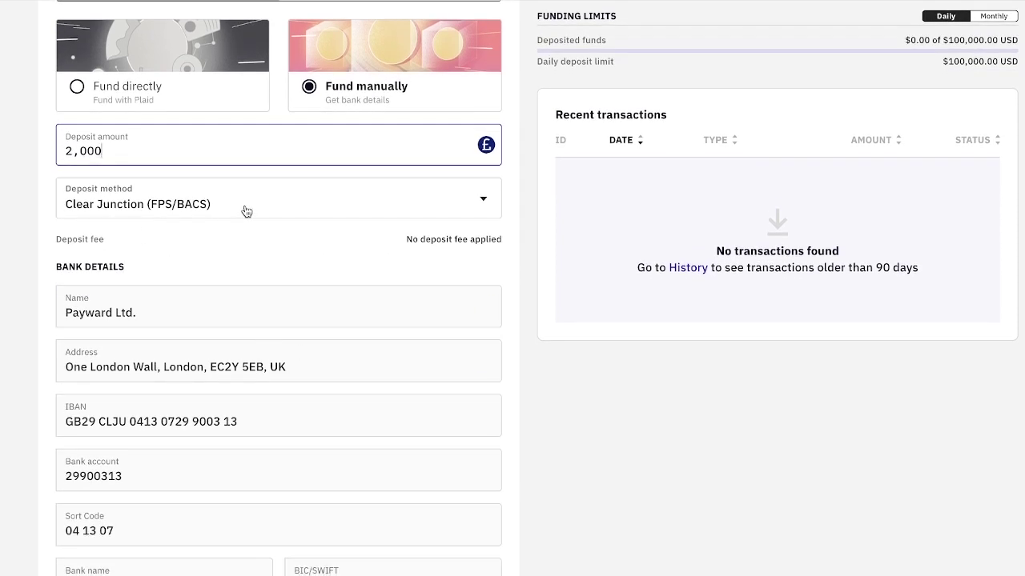
{"action": "scroll", "coordinate": [155, 276], "scroll_direction": "down", "scroll_amount": 2}
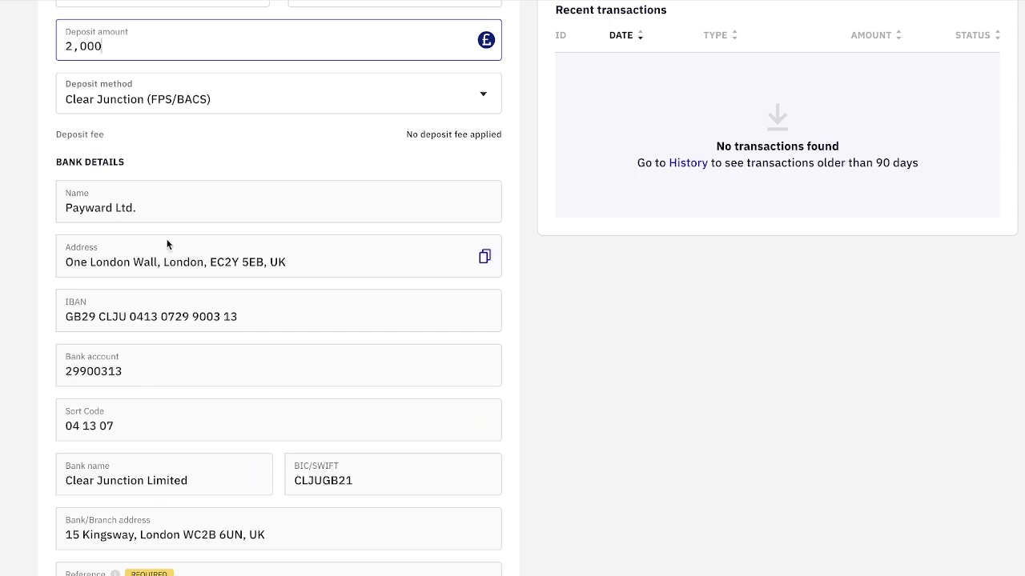
{"action": "left_click", "coordinate": [172, 108]}
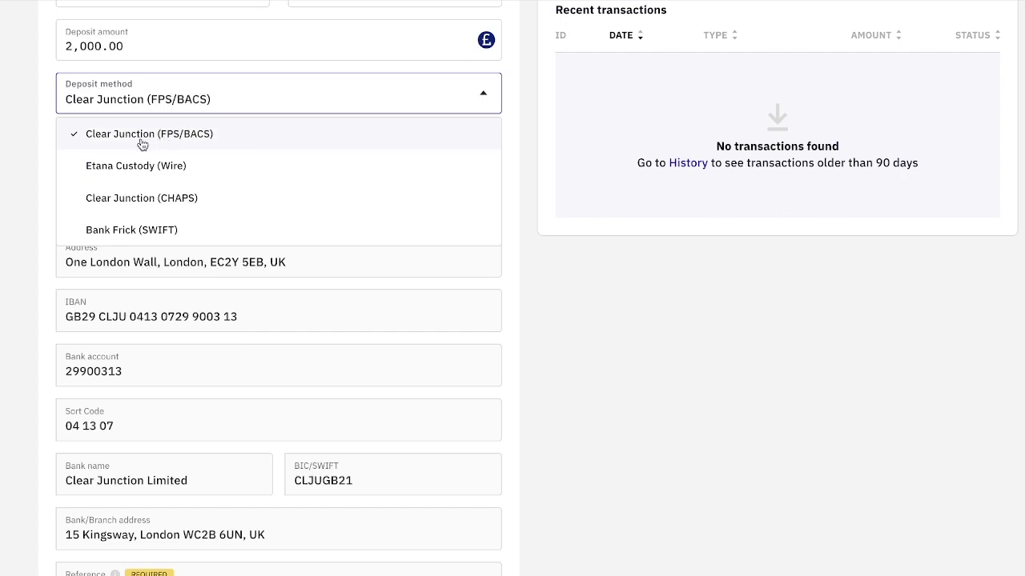
{"action": "left_click", "coordinate": [200, 143]}
- Examine the bank details for the manual deposit, from the recipient name and account fields to the required reference and additional information
{"action": "scroll", "coordinate": [50, 281], "scroll_direction": "down", "scroll_amount": 1}
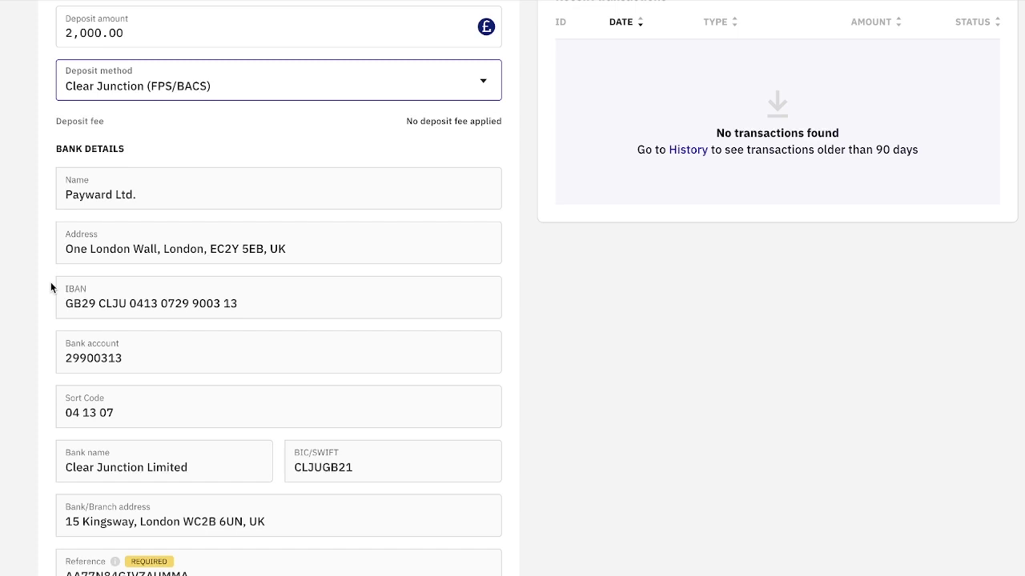
{"action": "scroll", "coordinate": [116, 148], "scroll_direction": "down", "scroll_amount": 1}
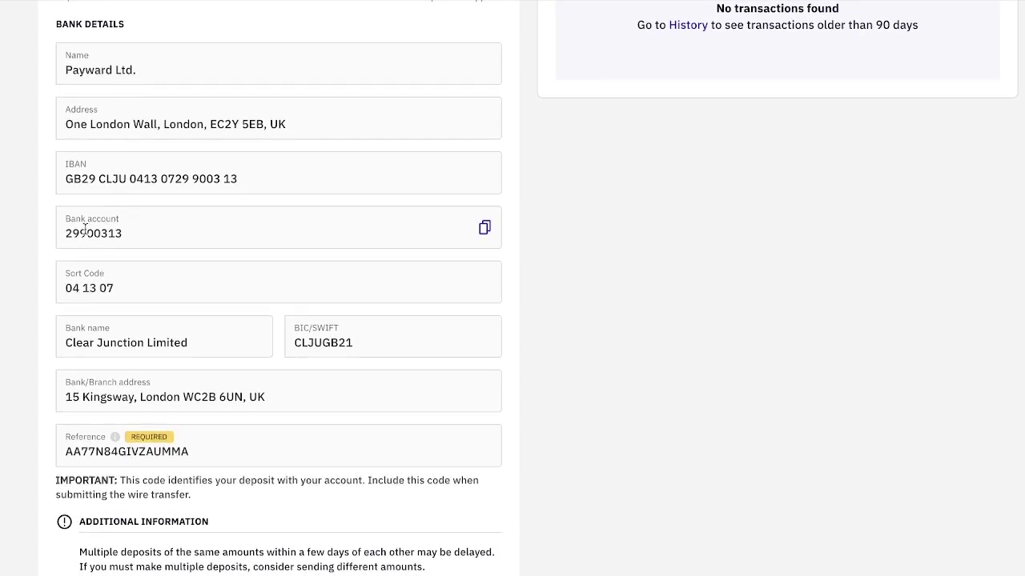
{"action": "scroll", "coordinate": [66, 314], "scroll_direction": "down", "scroll_amount": 2}
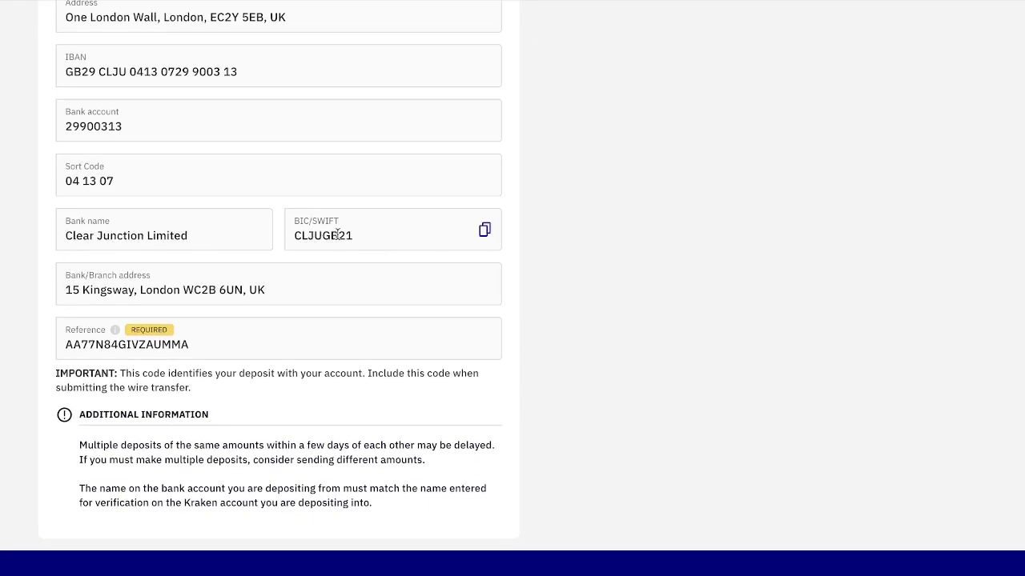
{"action": "scroll", "coordinate": [245, 284], "scroll_direction": "down", "scroll_amount": 2}
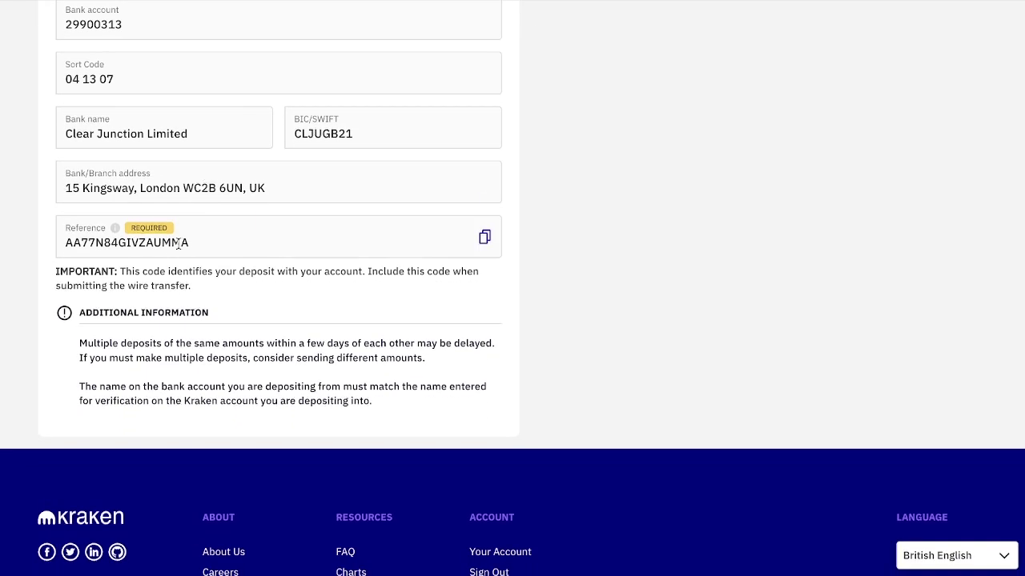
{"action": "scroll", "coordinate": [357, 231], "scroll_direction": "up", "scroll_amount": 5}
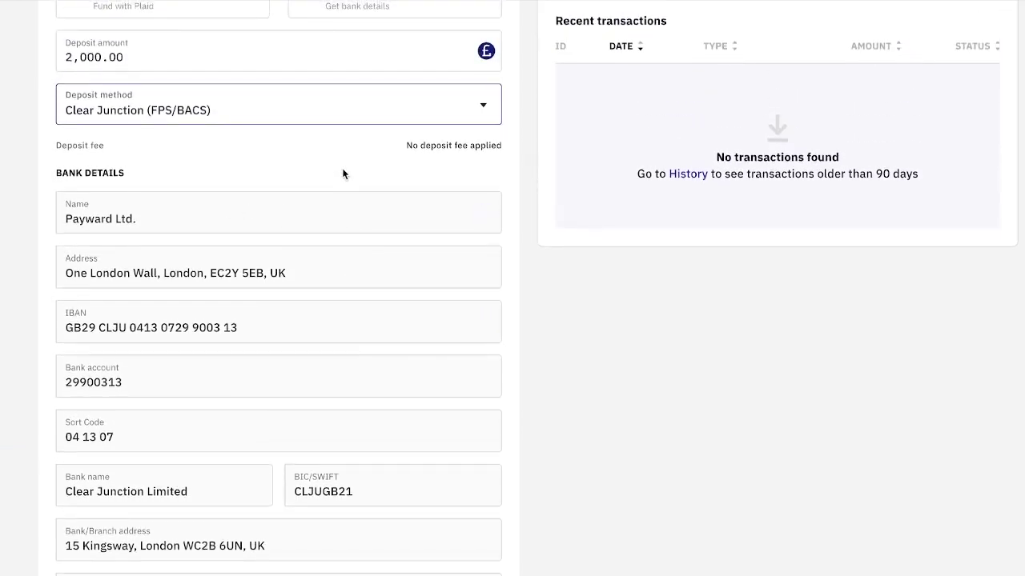
{"action": "scroll", "coordinate": [335, 183], "scroll_direction": "up", "scroll_amount": 1}
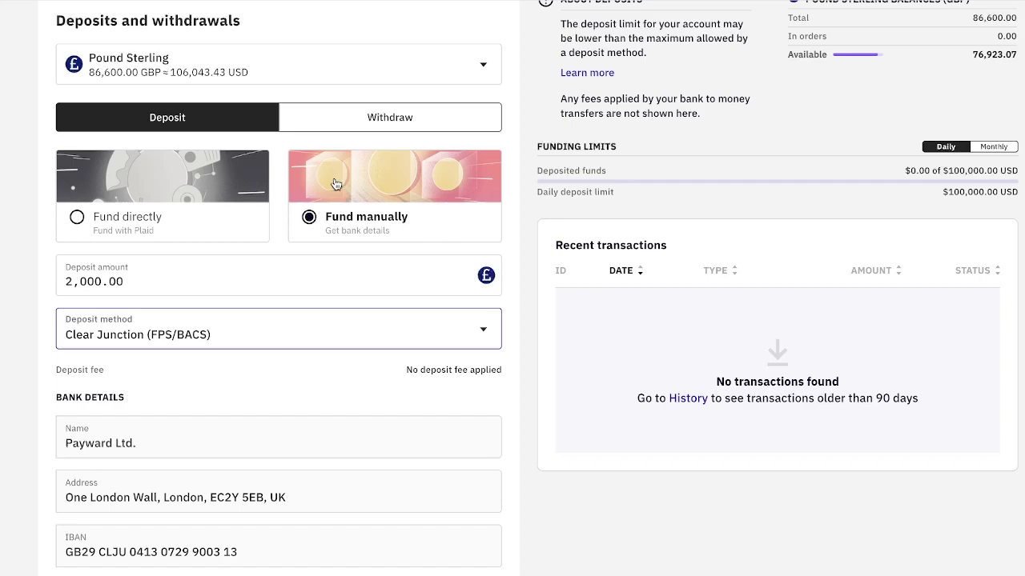
{"action": "scroll", "coordinate": [335, 185], "scroll_direction": "down", "scroll_amount": 3}
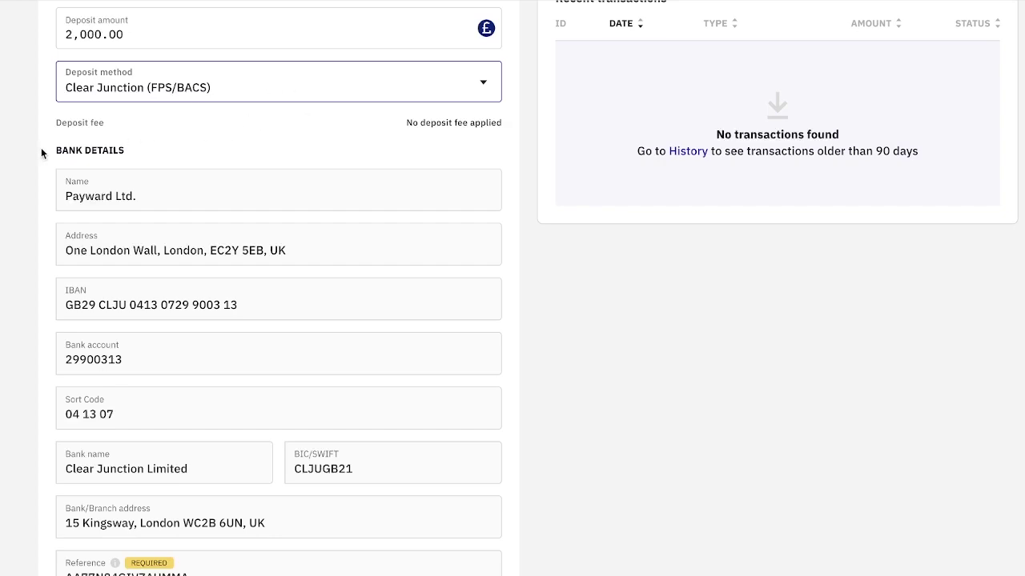
{"action": "scroll", "coordinate": [48, 212], "scroll_direction": "down", "scroll_amount": 2}
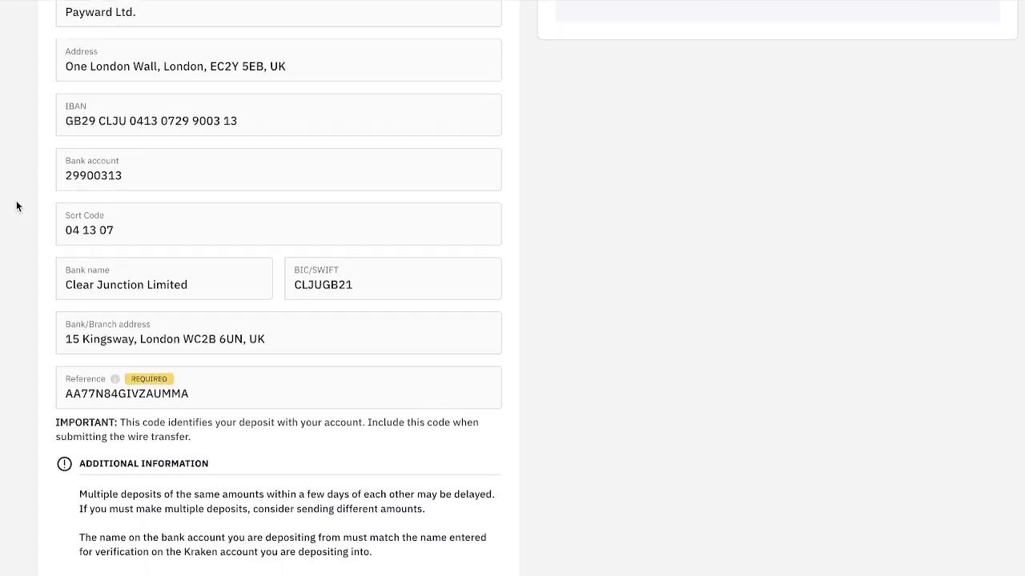
{"action": "scroll", "coordinate": [16, 206], "scroll_direction": "down", "scroll_amount": 1}
{"action": "scroll", "coordinate": [16, 207], "scroll_direction": "up", "scroll_amount": 3}
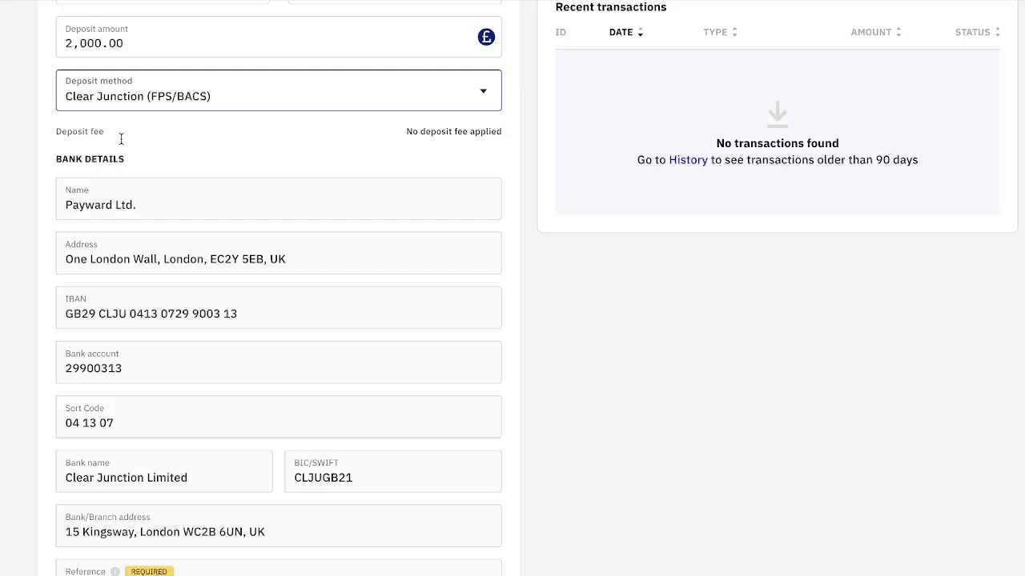
{"action": "scroll", "coordinate": [123, 183], "scroll_direction": "down", "scroll_amount": 2}
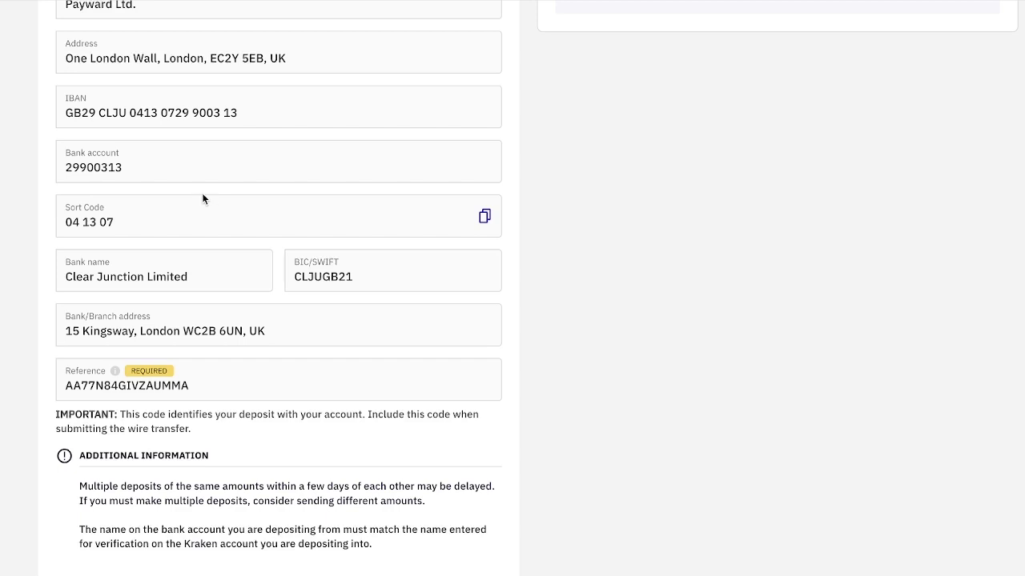
{"action": "scroll", "coordinate": [212, 186], "scroll_direction": "down", "scroll_amount": 2}
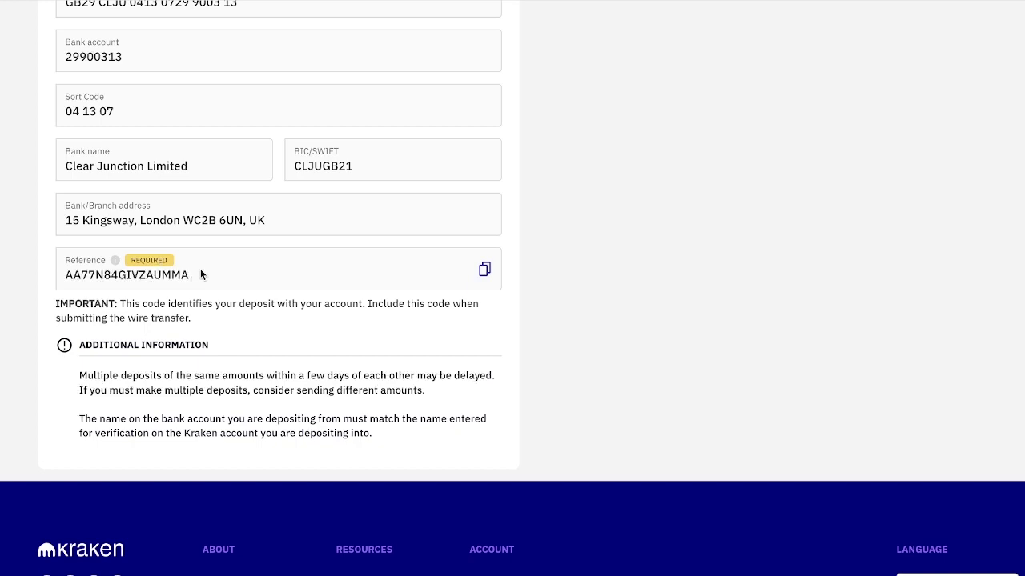
- Highlight the required deposit reference code, reread its transfer instructions and return to the deposit amount and method
{"action": "left_click_drag", "start_coordinate": [196, 274], "coordinate": [63, 275]}
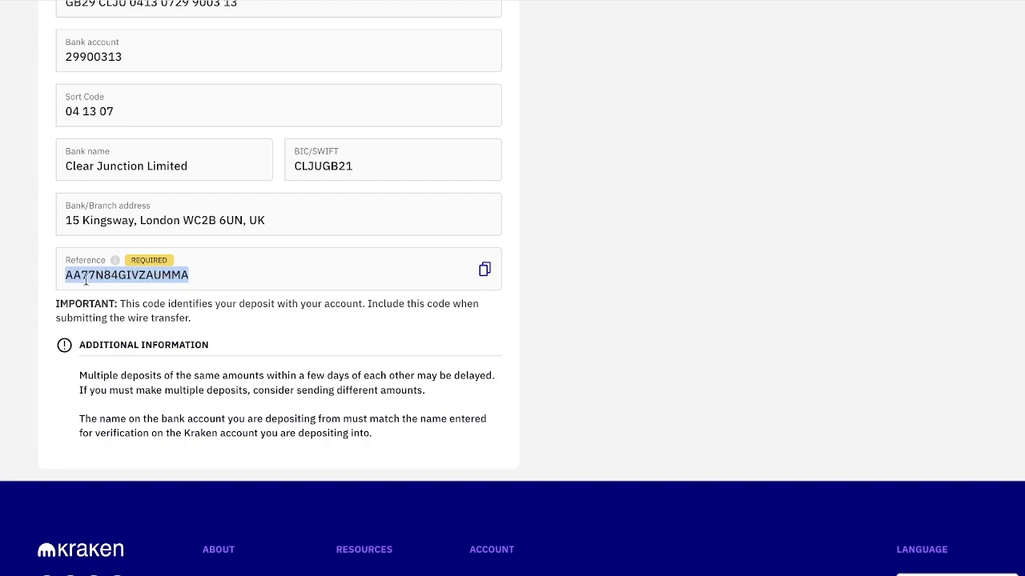
{"action": "scroll", "coordinate": [229, 288], "scroll_direction": "up", "scroll_amount": 2}
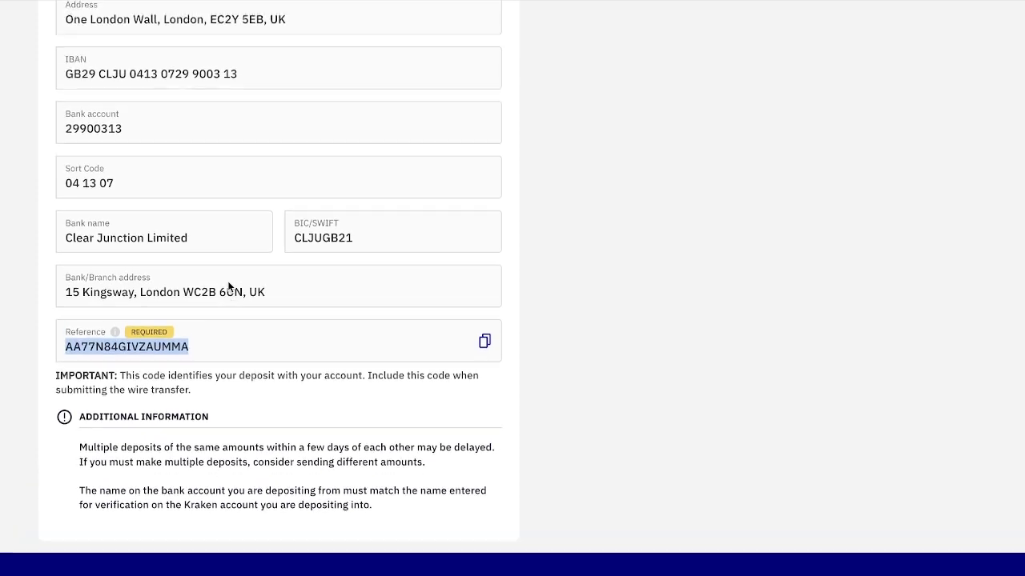
{"action": "scroll", "coordinate": [229, 290], "scroll_direction": "down", "scroll_amount": 2}
{"action": "scroll", "coordinate": [229, 287], "scroll_direction": "down", "scroll_amount": 1}
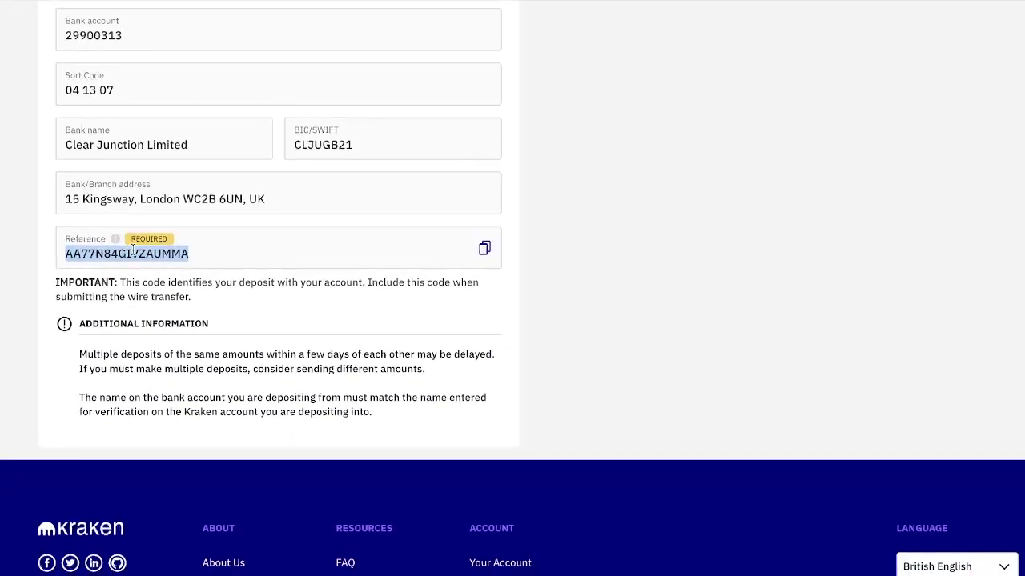
{"action": "scroll", "coordinate": [248, 253], "scroll_direction": "up", "scroll_amount": 4}
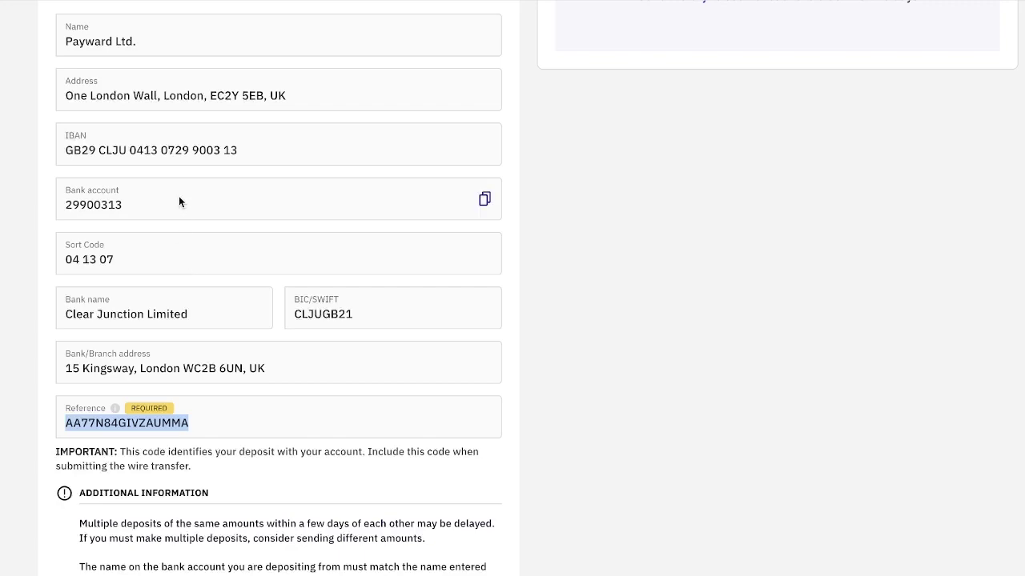
{"action": "scroll", "coordinate": [206, 245], "scroll_direction": "down", "scroll_amount": 1}
{"action": "scroll", "coordinate": [207, 245], "scroll_direction": "down", "scroll_amount": 2}
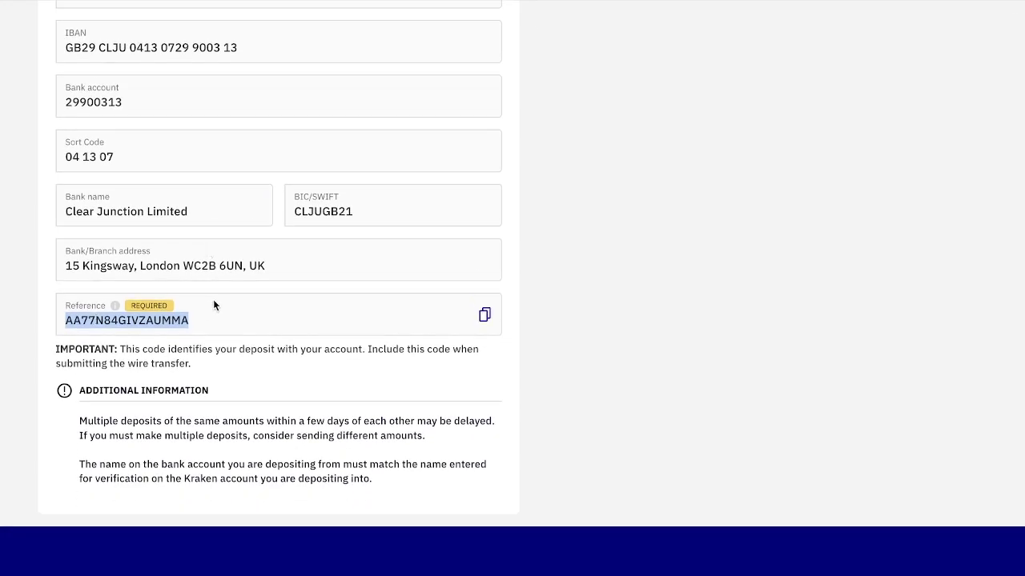
{"action": "scroll", "coordinate": [212, 309], "scroll_direction": "up", "scroll_amount": 12}
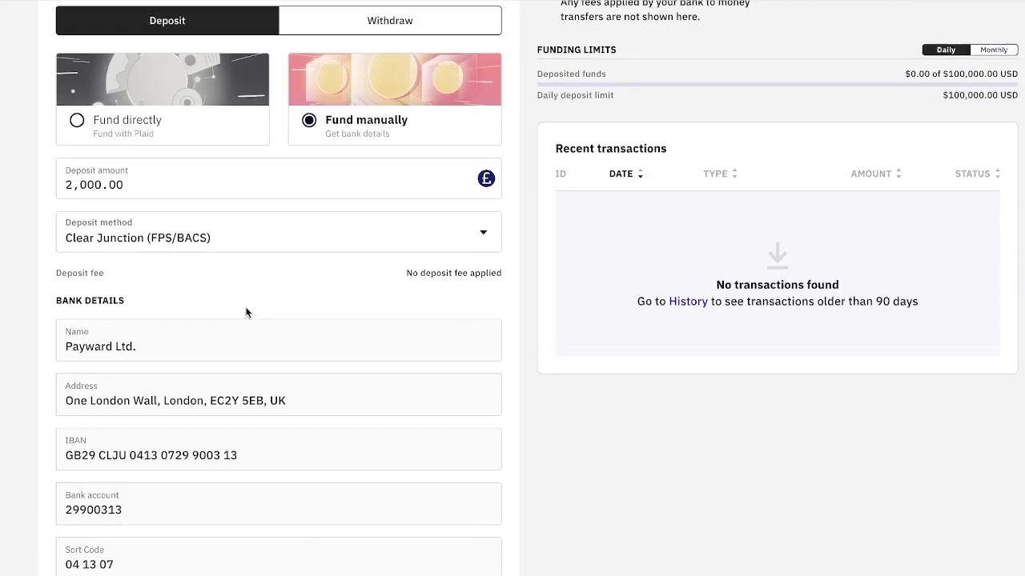
{"action": "scroll", "coordinate": [247, 312], "scroll_direction": "up", "scroll_amount": 2}
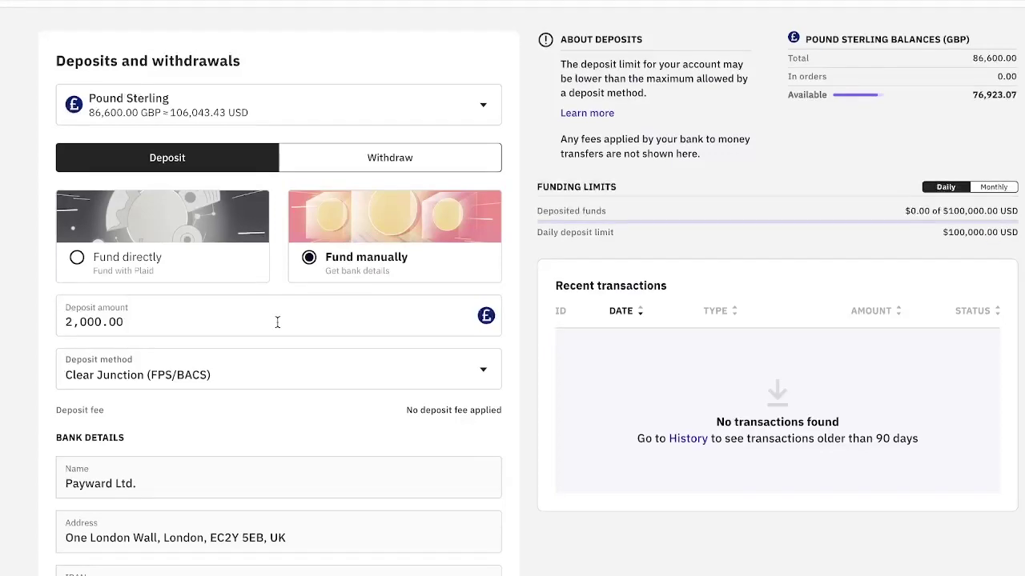
- Review the manual deposit's amount, bank details and required reference, and highlight the recipient's bank account number
{"action": "scroll", "coordinate": [277, 322], "scroll_direction": "down", "scroll_amount": 13}
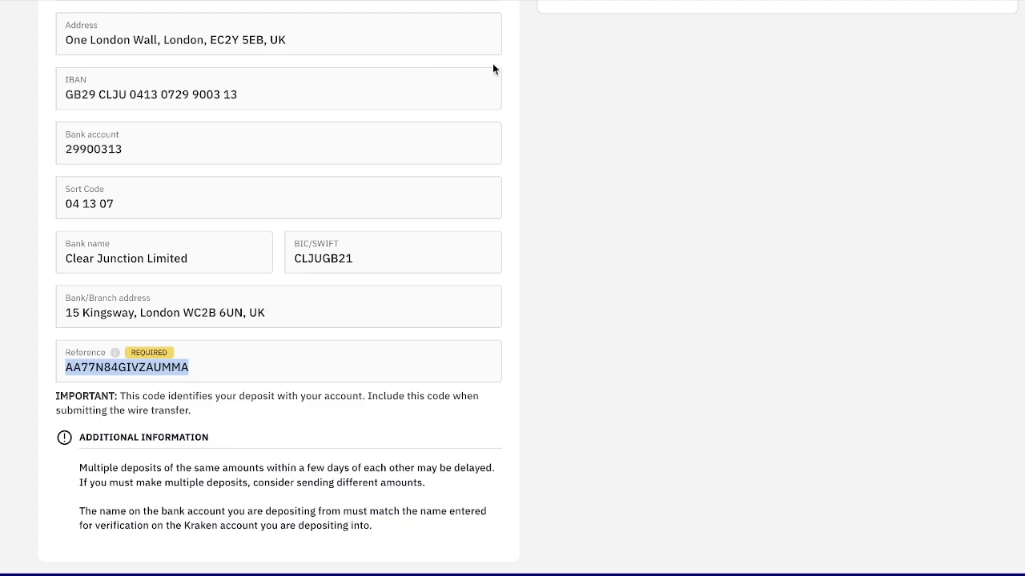
{"action": "scroll", "coordinate": [260, 153], "scroll_direction": "up", "scroll_amount": 4}
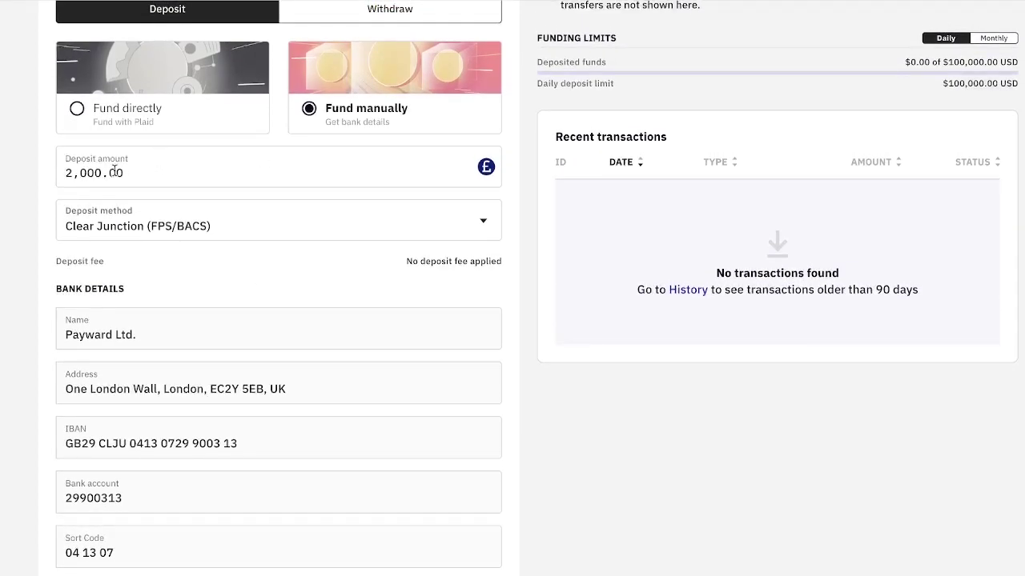
{"action": "scroll", "coordinate": [290, 340], "scroll_direction": "down", "scroll_amount": 3}
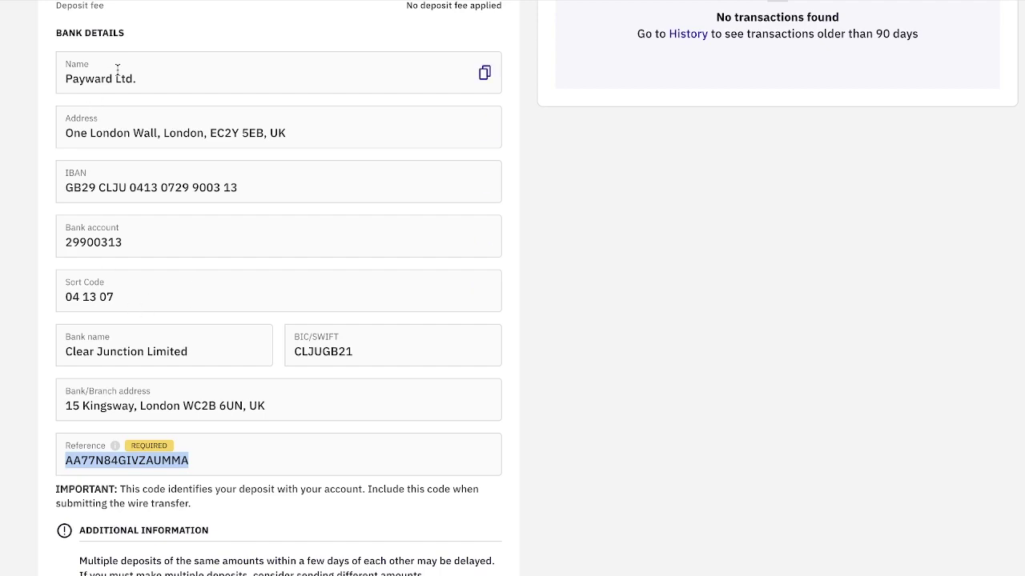
{"action": "scroll", "coordinate": [202, 276], "scroll_direction": "up", "scroll_amount": 3}
{"action": "scroll", "coordinate": [201, 276], "scroll_direction": "down", "scroll_amount": 3}
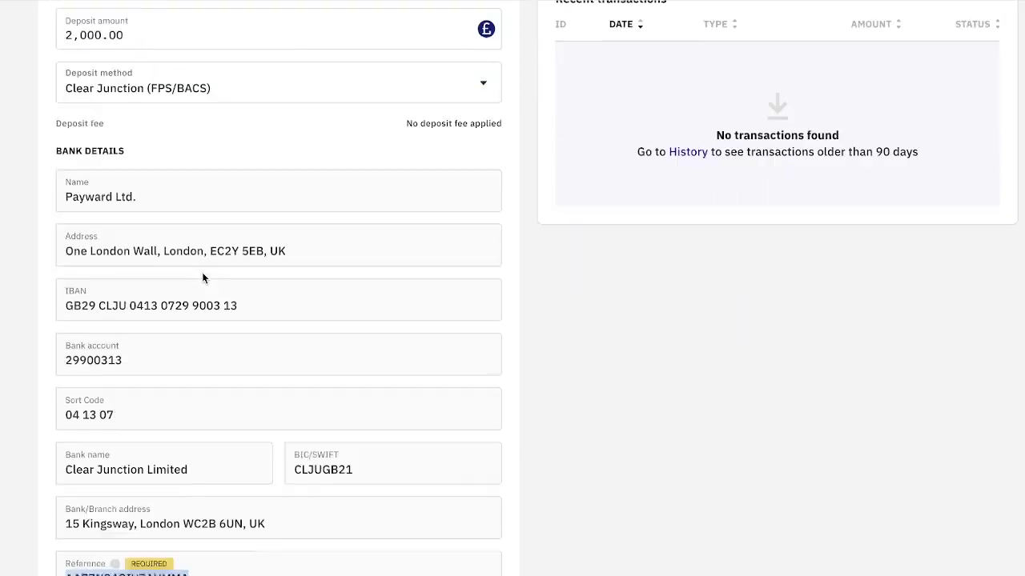
{"action": "left_click_drag", "start_coordinate": [63, 252], "coordinate": [151, 258]}
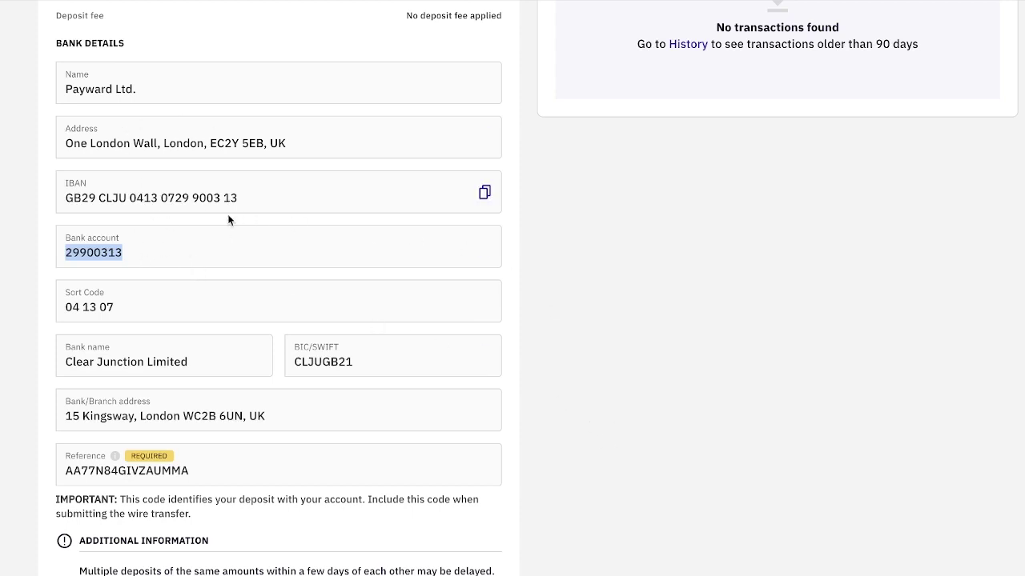
- Recheck the Pound Sterling deposit form from the funding options and deposit method down to the reference and additional information
{"action": "scroll", "coordinate": [282, 233], "scroll_direction": "up", "scroll_amount": 8}
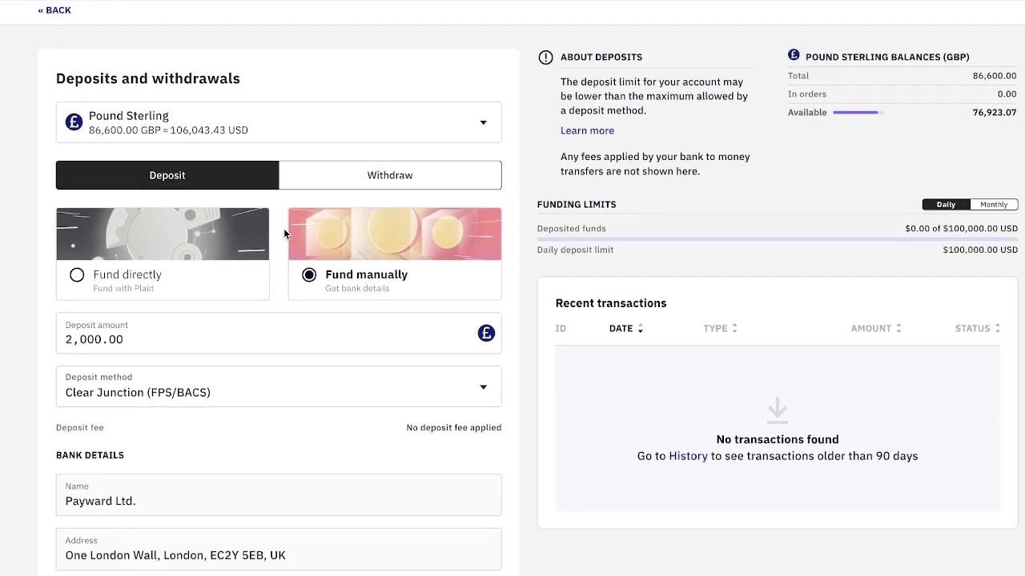
{"action": "scroll", "coordinate": [284, 232], "scroll_direction": "down", "scroll_amount": 4}
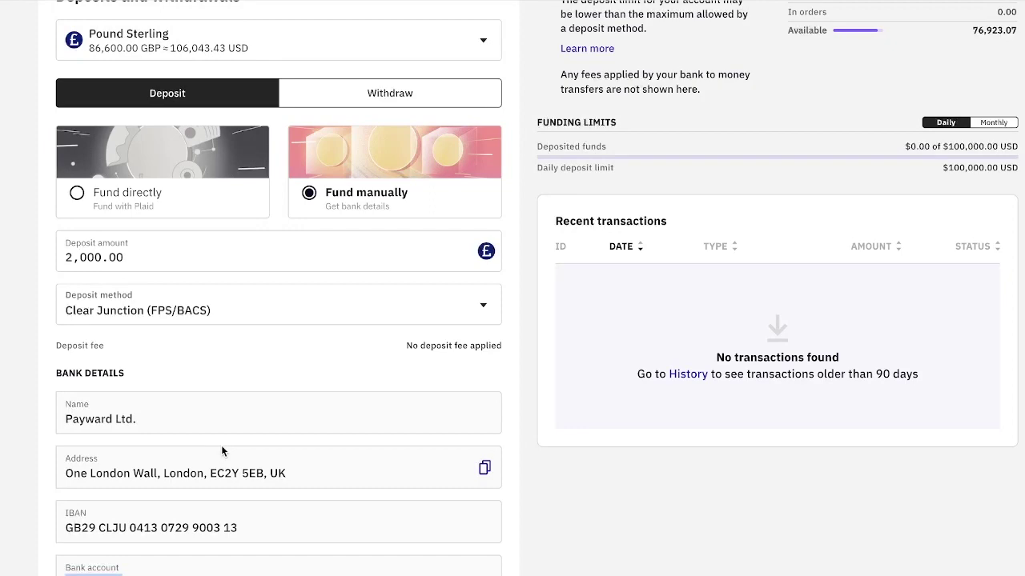
{"action": "scroll", "coordinate": [274, 333], "scroll_direction": "up", "scroll_amount": 3}
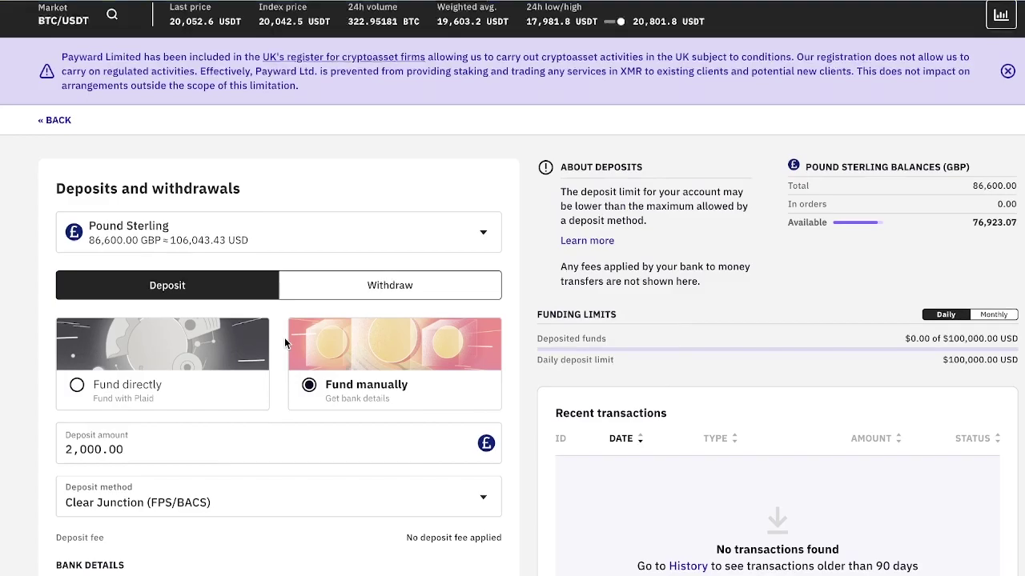
{"action": "scroll", "coordinate": [284, 337], "scroll_direction": "down", "scroll_amount": 4}
{"action": "scroll", "coordinate": [284, 338], "scroll_direction": "down", "scroll_amount": 5}
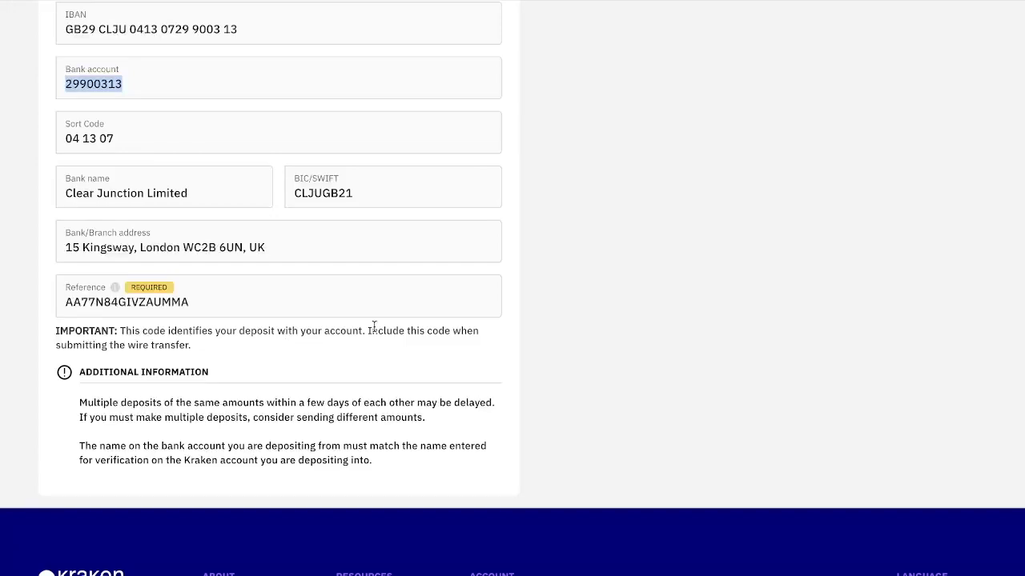
{"action": "scroll", "coordinate": [374, 326], "scroll_direction": "up", "scroll_amount": 5}
{"action": "scroll", "coordinate": [228, 356], "scroll_direction": "up", "scroll_amount": 5}
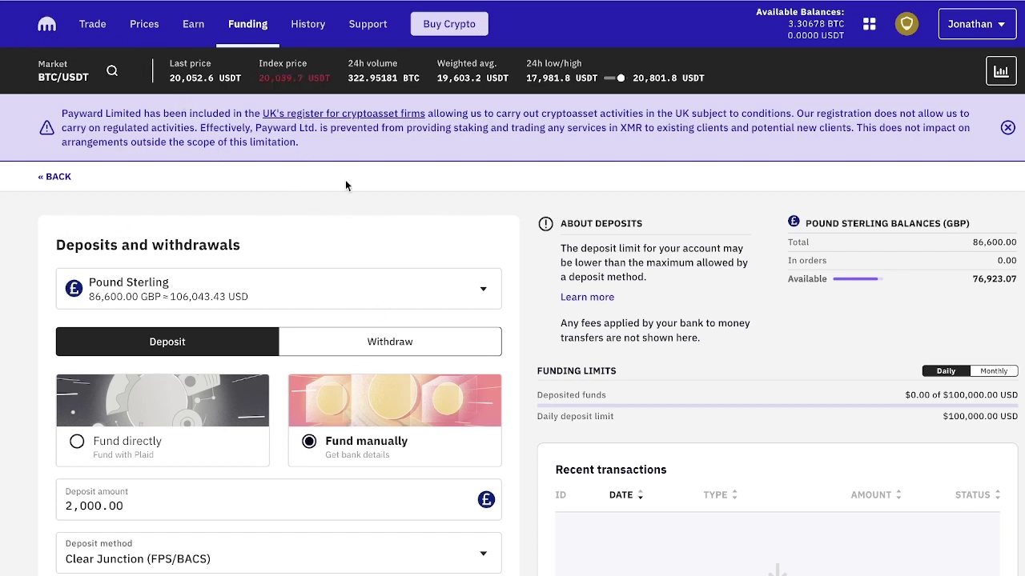
- Open the portfolio overview and examine the balances of the listed assets, including the Pound Sterling holding
{"action": "left_click", "coordinate": [49, 28]}
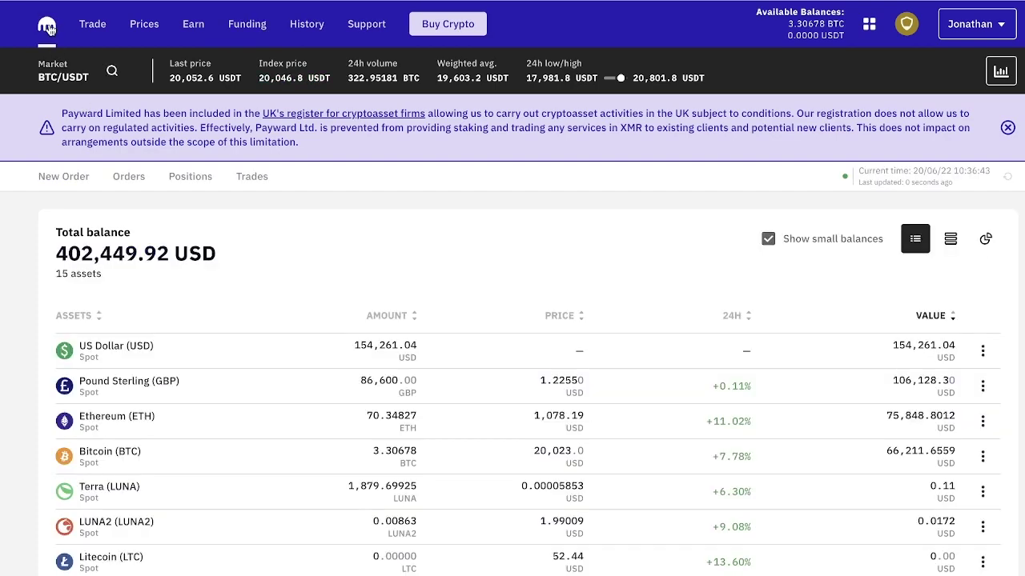
{"action": "scroll", "coordinate": [30, 293], "scroll_direction": "down", "scroll_amount": 2}
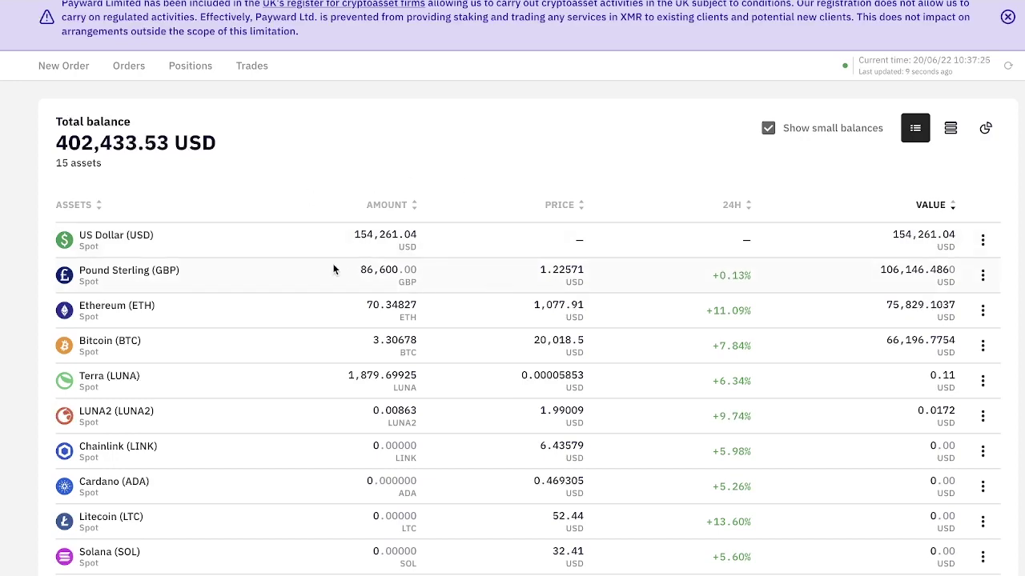
{"action": "scroll", "coordinate": [315, 214], "scroll_direction": "up", "scroll_amount": 2}
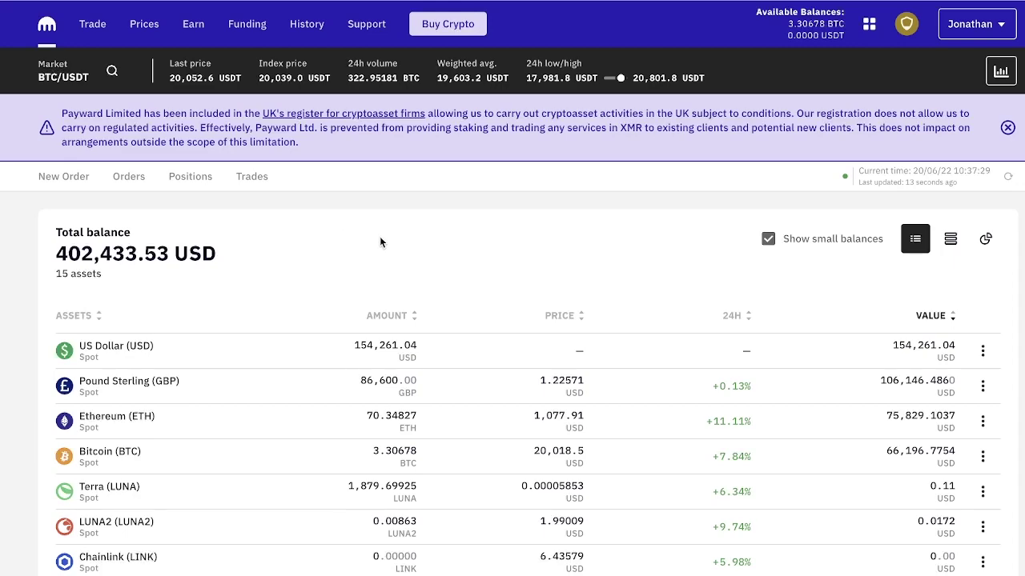
{"action": "scroll", "coordinate": [334, 246], "scroll_direction": "down", "scroll_amount": 1}
{"action": "scroll", "coordinate": [336, 251], "scroll_direction": "down", "scroll_amount": 1}
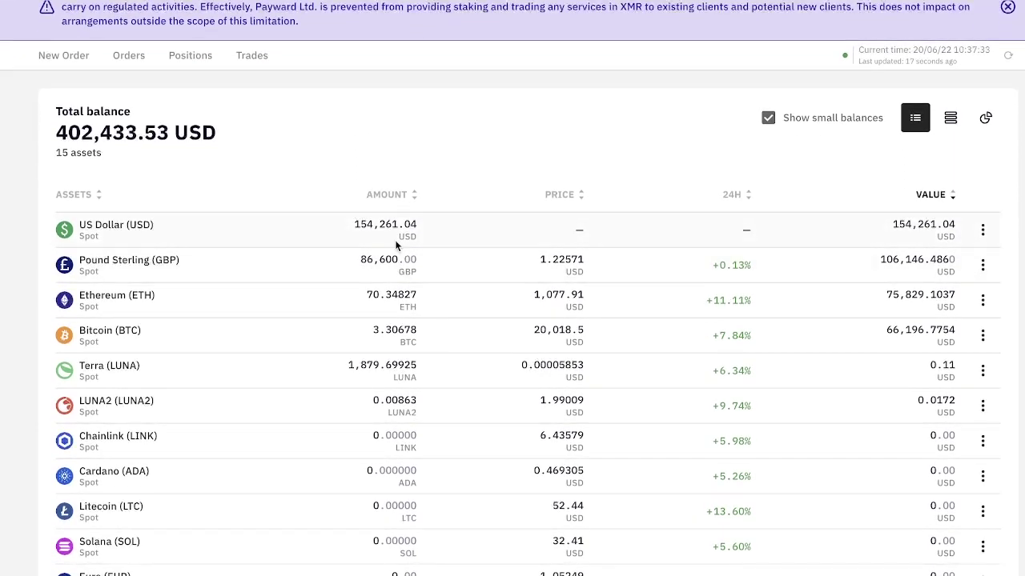
{"action": "scroll", "coordinate": [313, 260], "scroll_direction": "down", "scroll_amount": 2}
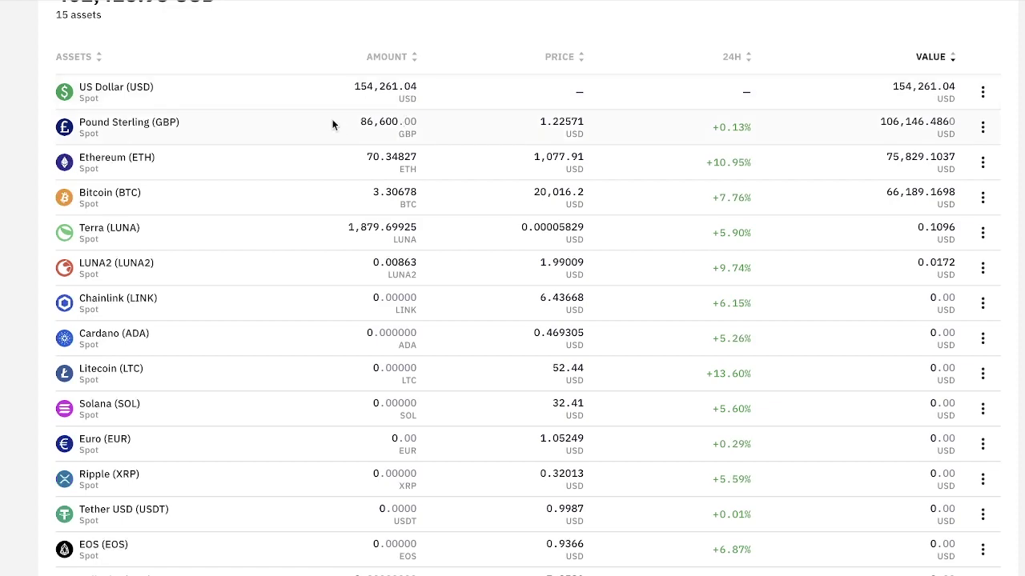
{"action": "scroll", "coordinate": [357, 169], "scroll_direction": "up", "scroll_amount": 3}
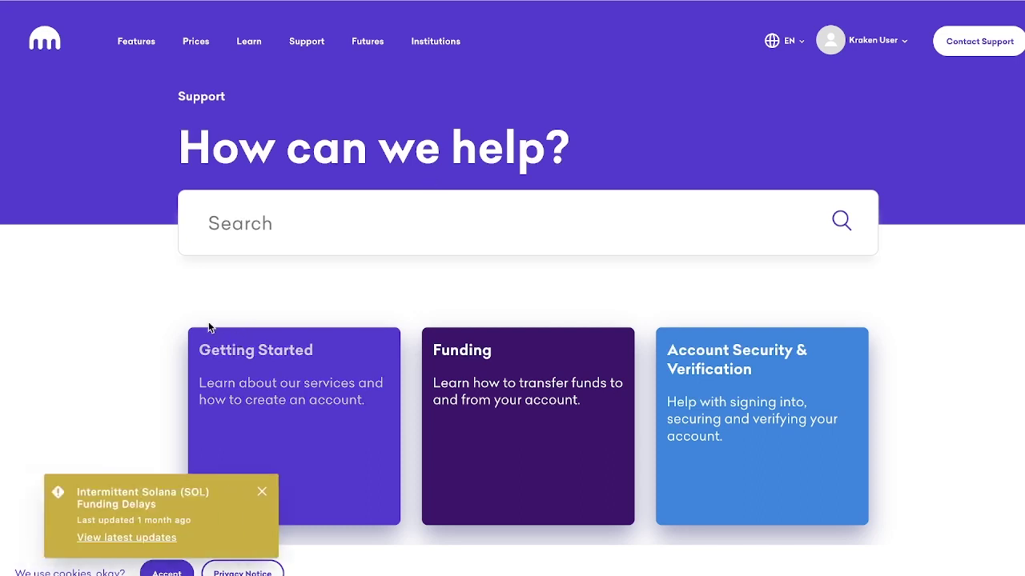
- Browse the help categories on the Kraken support site and open the Funding section
{"action": "scroll", "coordinate": [197, 307], "scroll_direction": "down", "scroll_amount": 2}
{"action": "scroll", "coordinate": [443, 304], "scroll_direction": "down", "scroll_amount": 5}
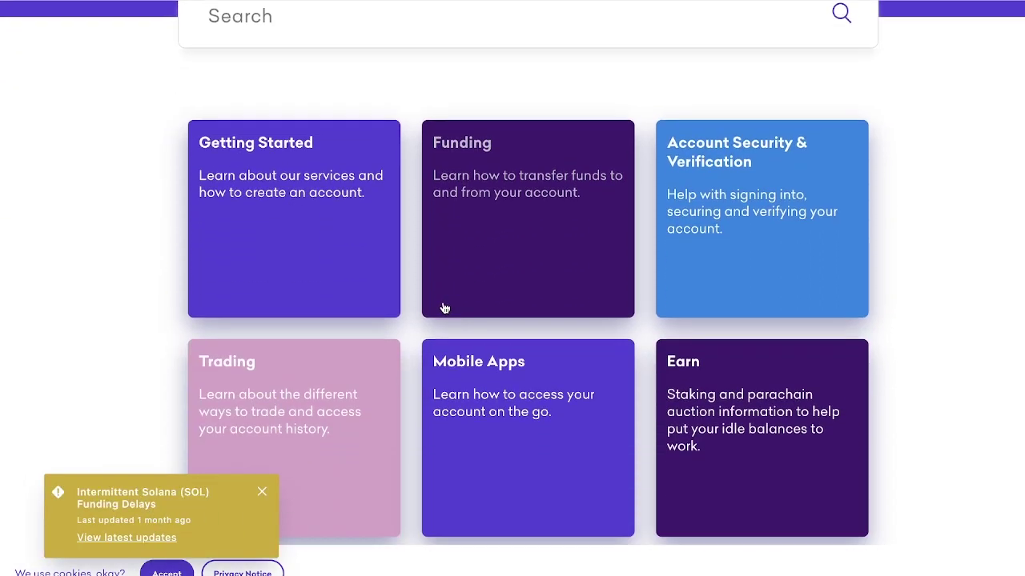
{"action": "scroll", "coordinate": [296, 176], "scroll_direction": "up", "scroll_amount": 3}
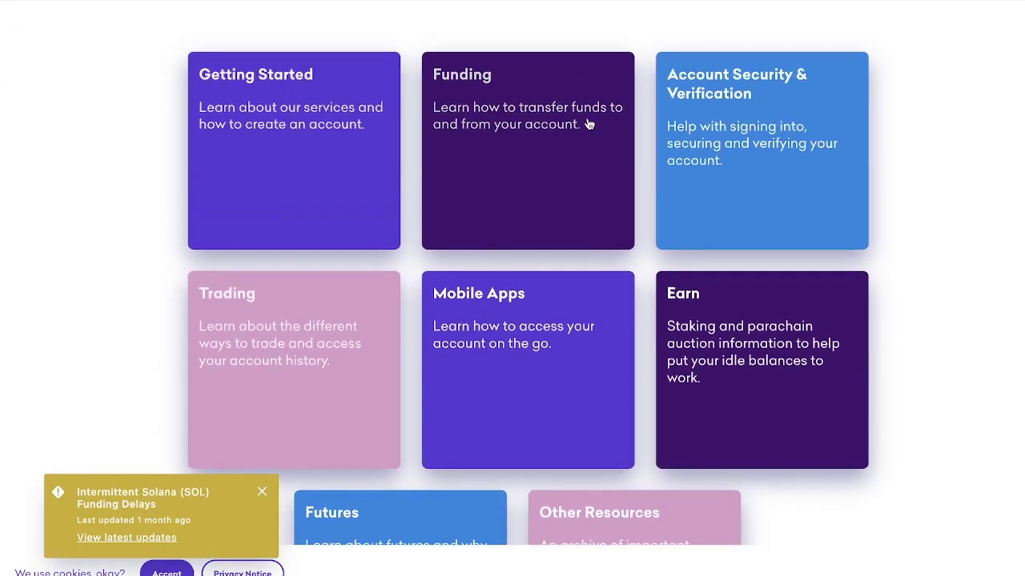
{"action": "left_click", "coordinate": [559, 116]}
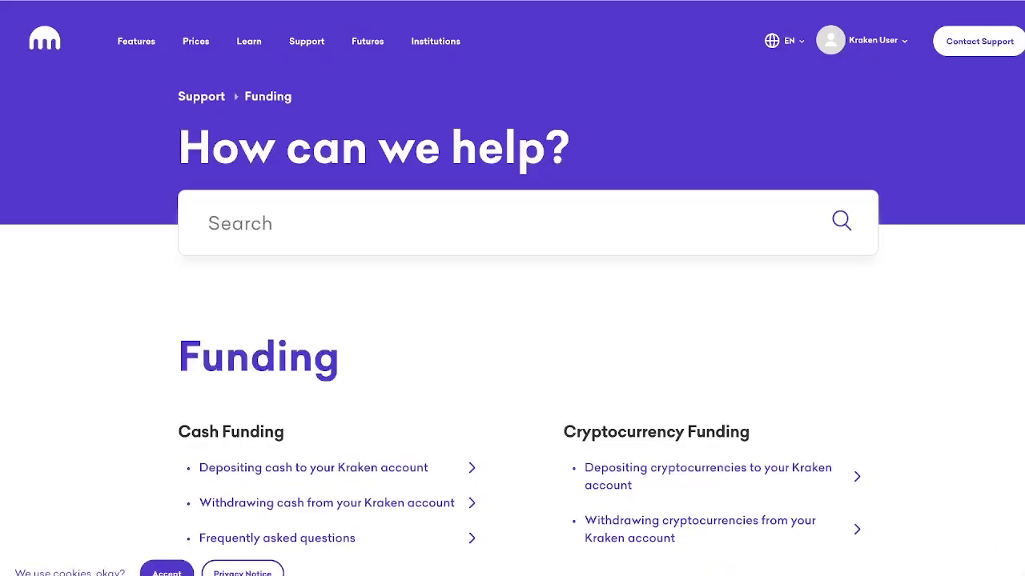
- Look over the cash and cryptocurrency funding help topics and return to the portfolio overview
{"action": "scroll", "coordinate": [393, 390], "scroll_direction": "down", "scroll_amount": 3}
{"action": "scroll", "coordinate": [410, 355], "scroll_direction": "up", "scroll_amount": 3}
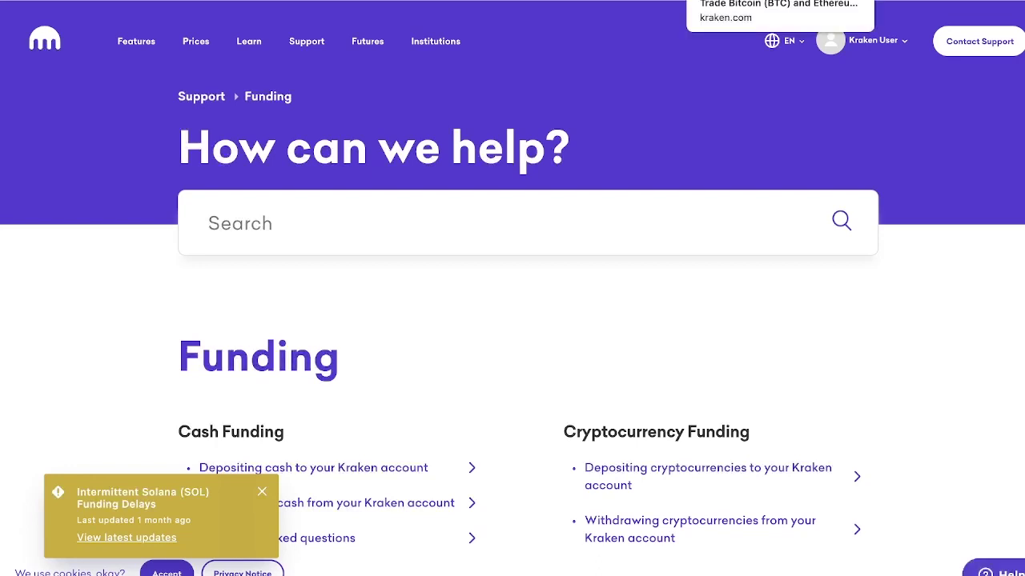
{"action": "left_click", "coordinate": [769, 0]}
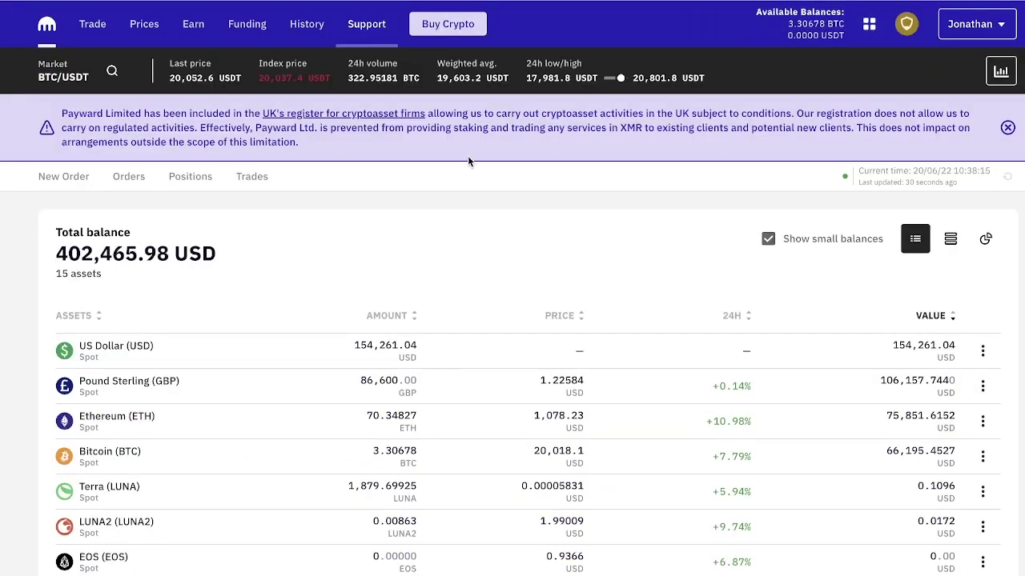